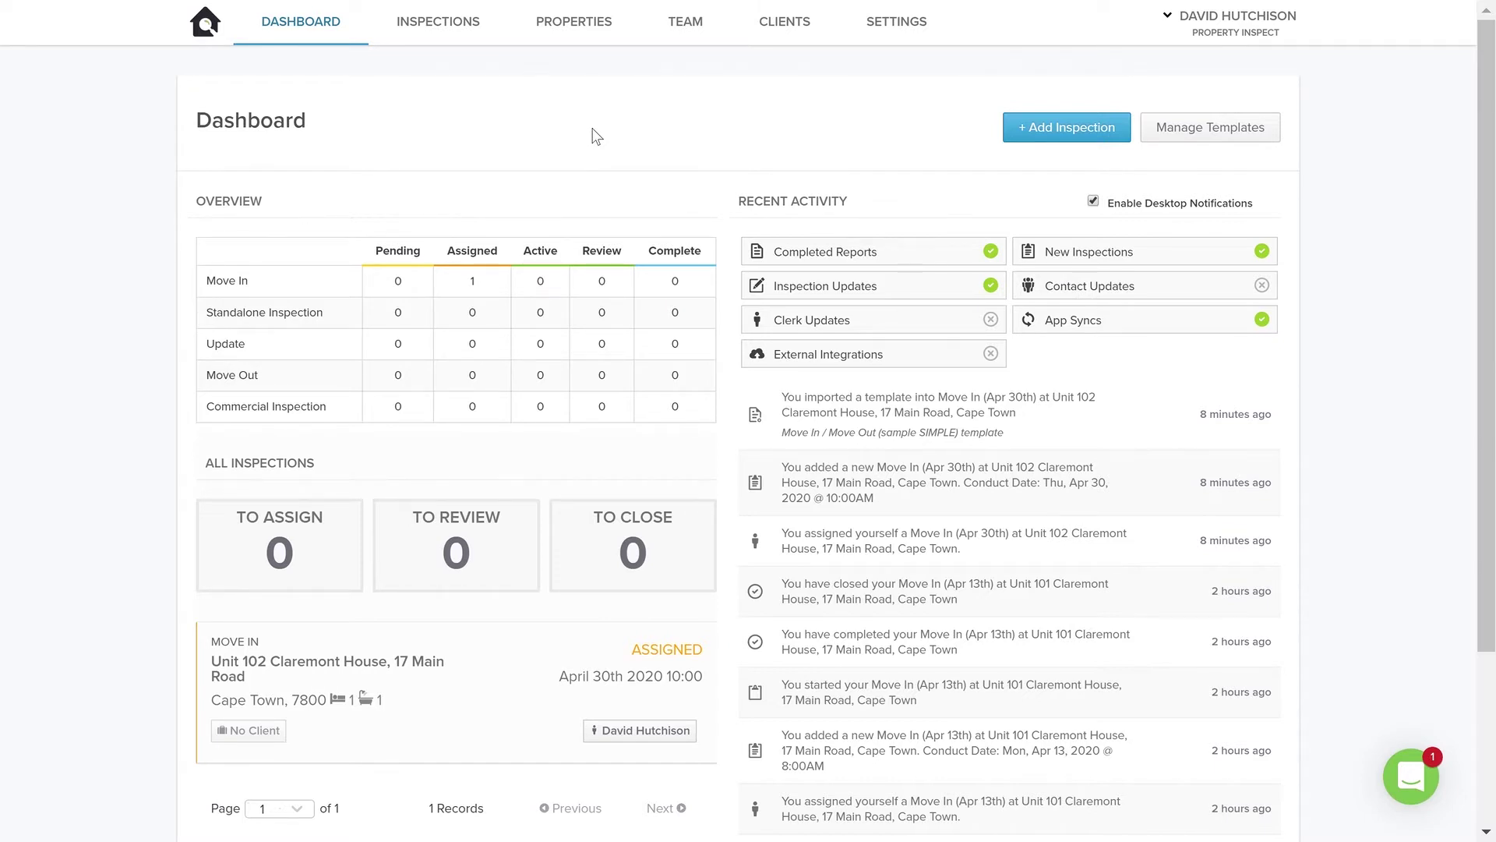
- Go to the Team section's Inspectors List from the dashboard
click(690, 36)
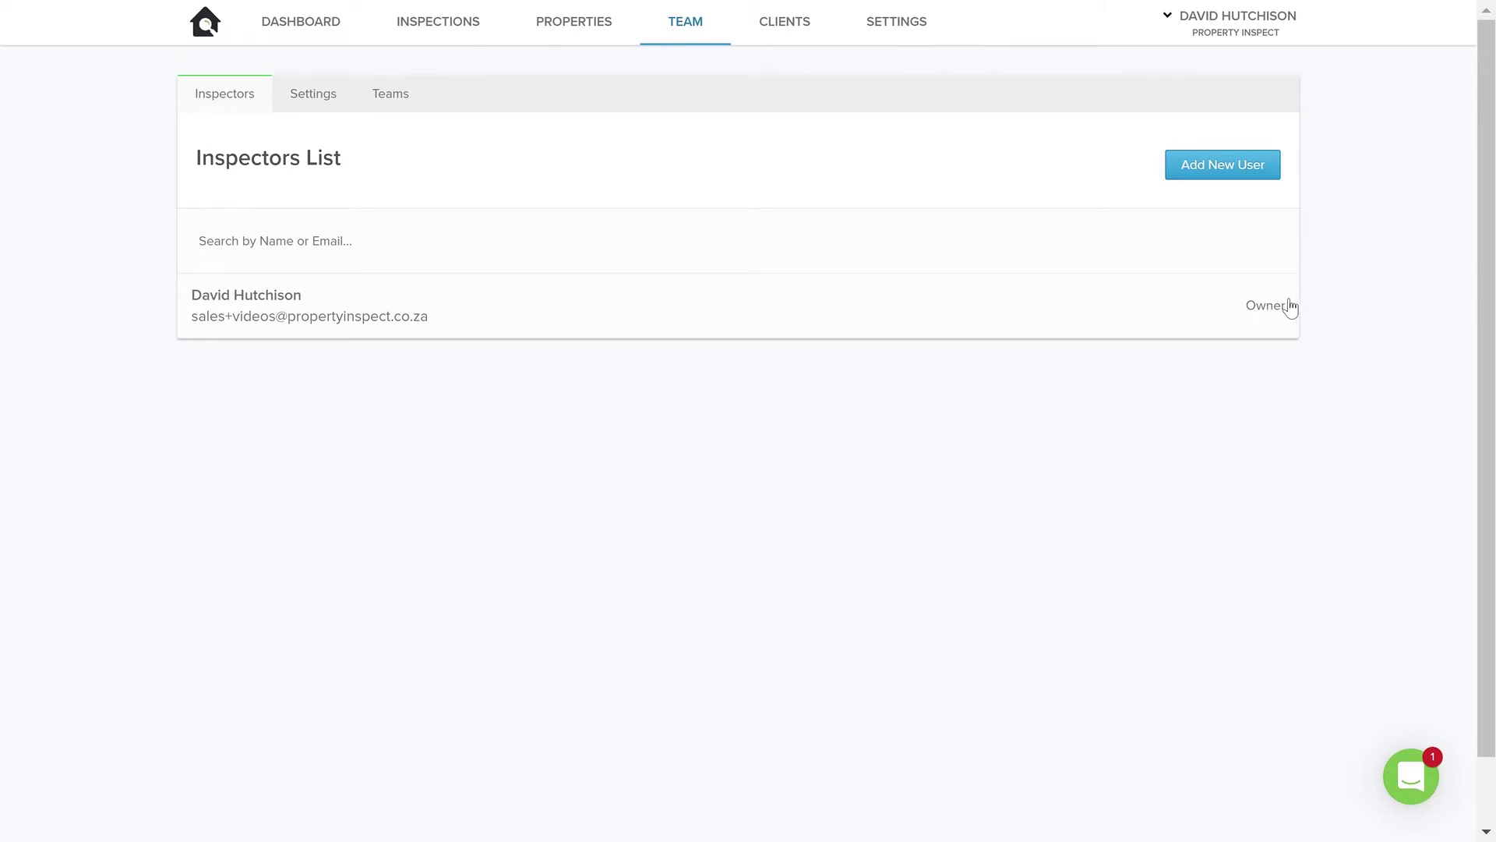
- Start a blank New User form from the Inspectors List
click(1186, 179)
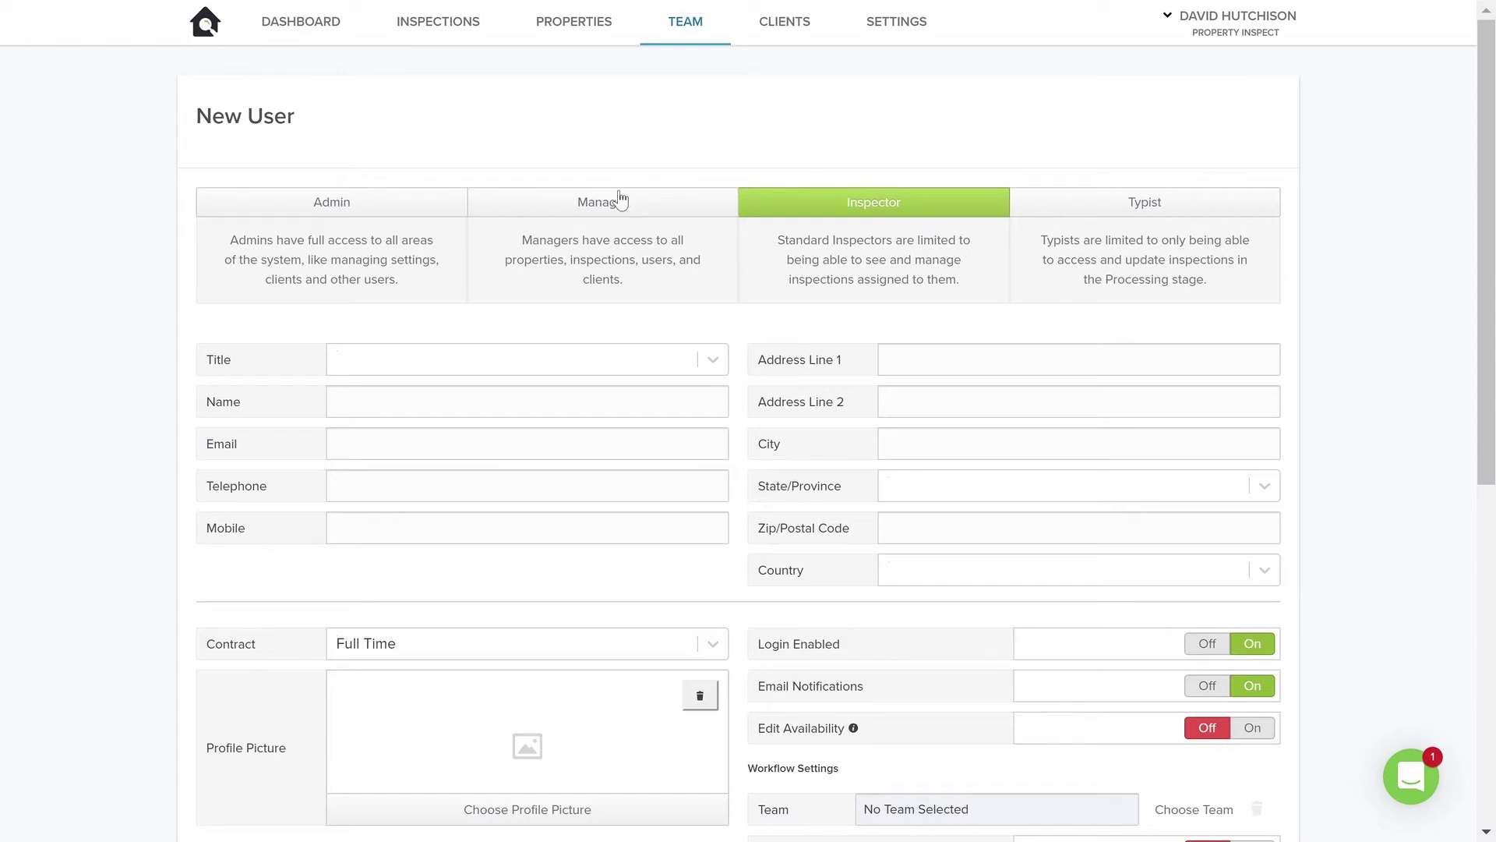
- Pick the Admin role on the New User form and place the cursor in the Name field
click(380, 204)
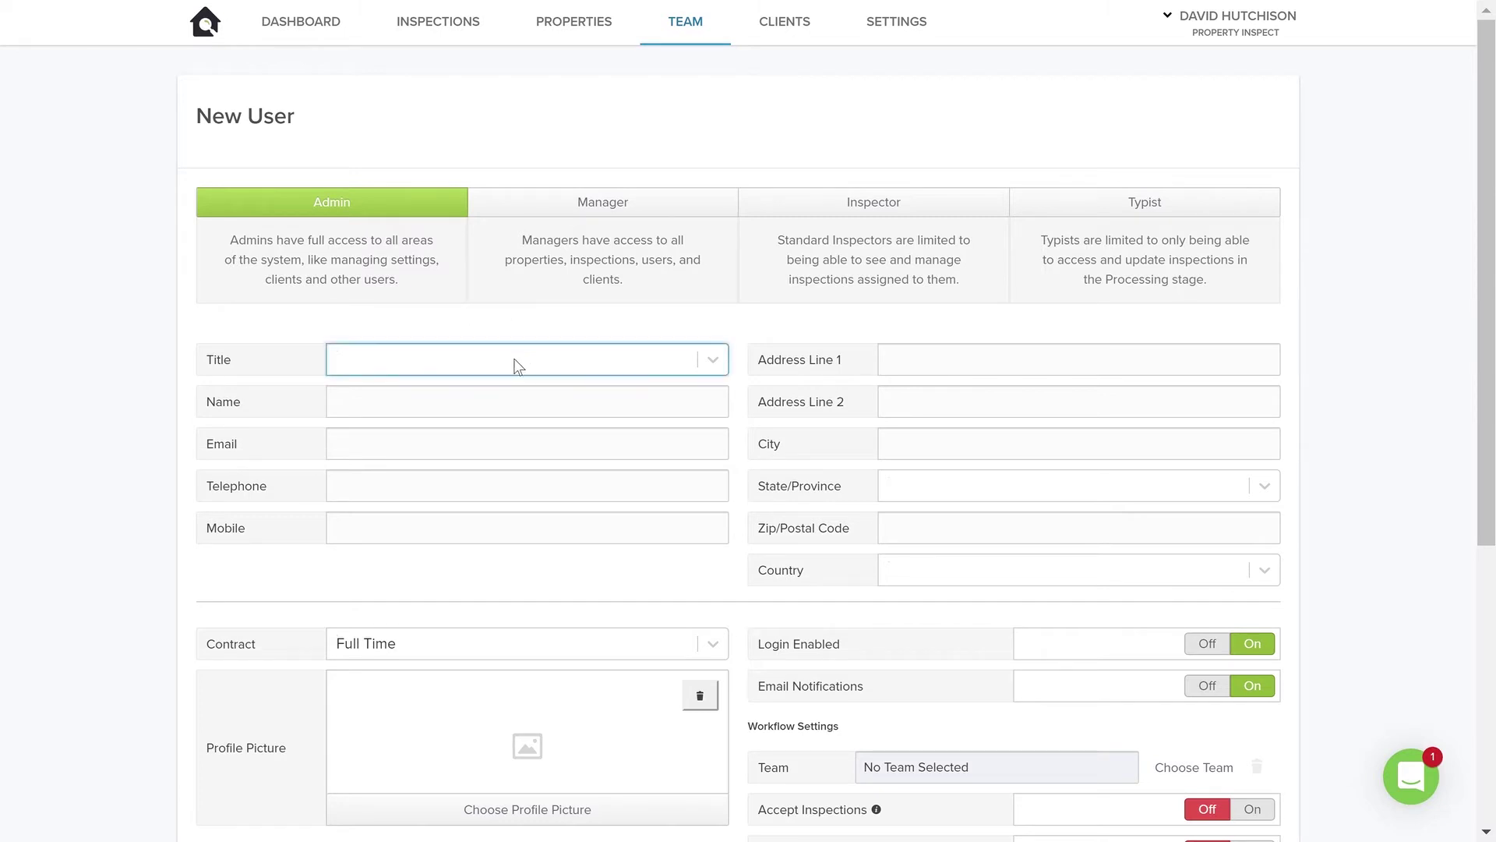
click(409, 421)
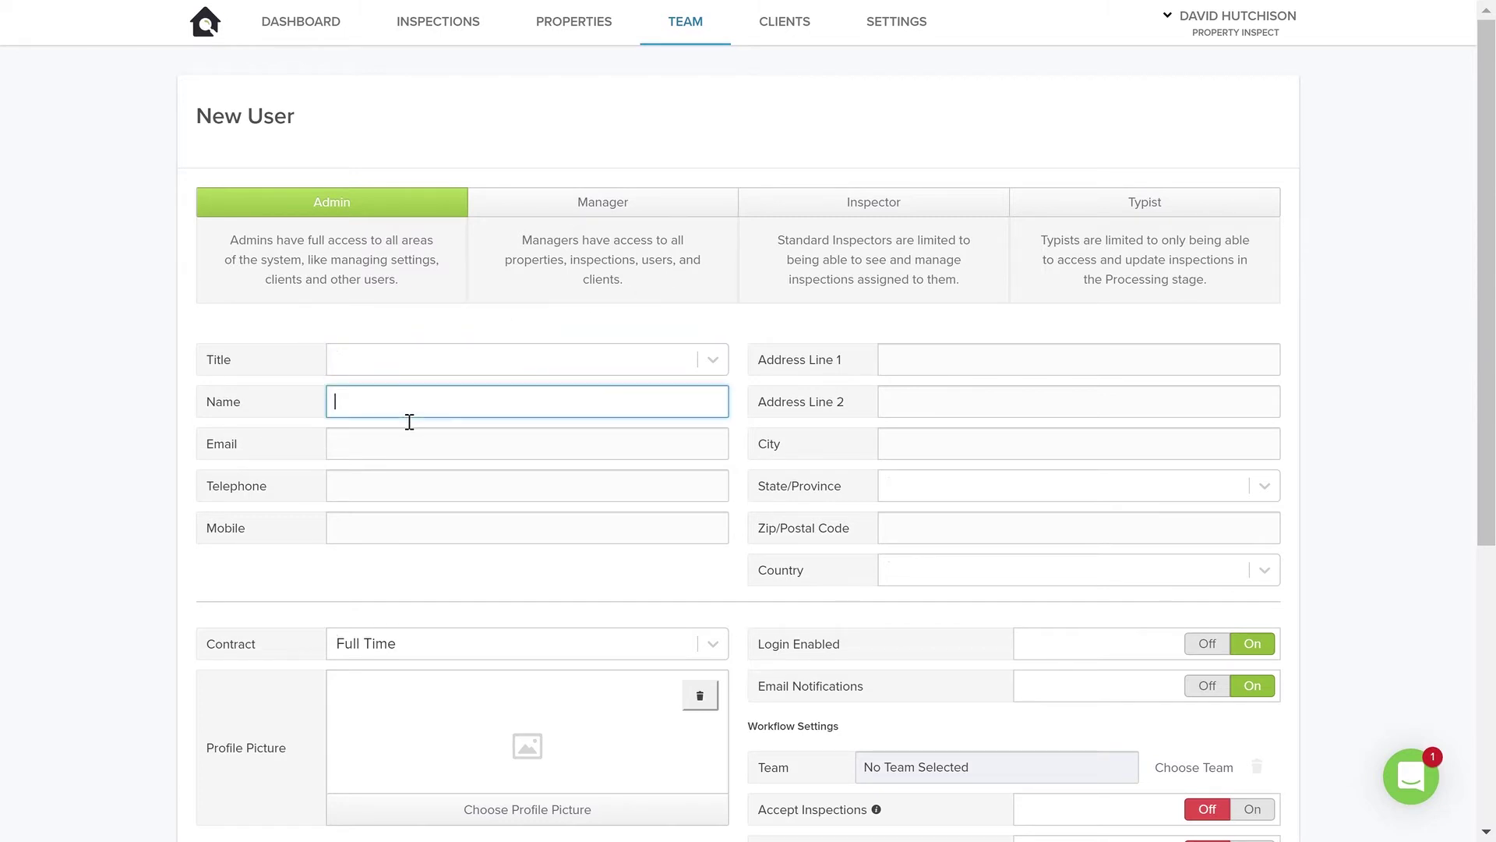
- Enter the new user's full name in Name and their e-mail address in Email
click(399, 460)
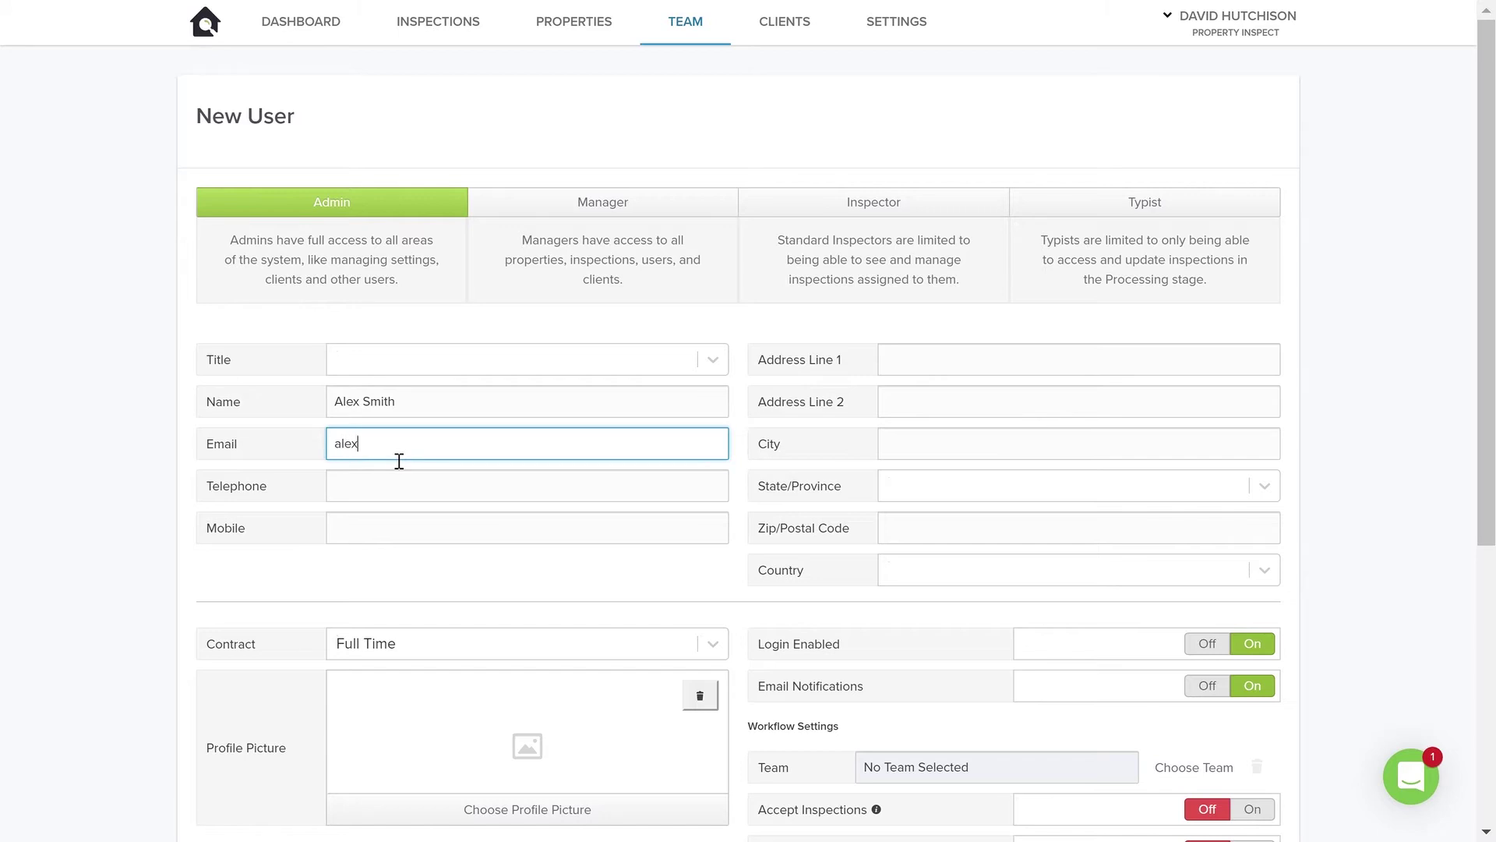
click(200, 571)
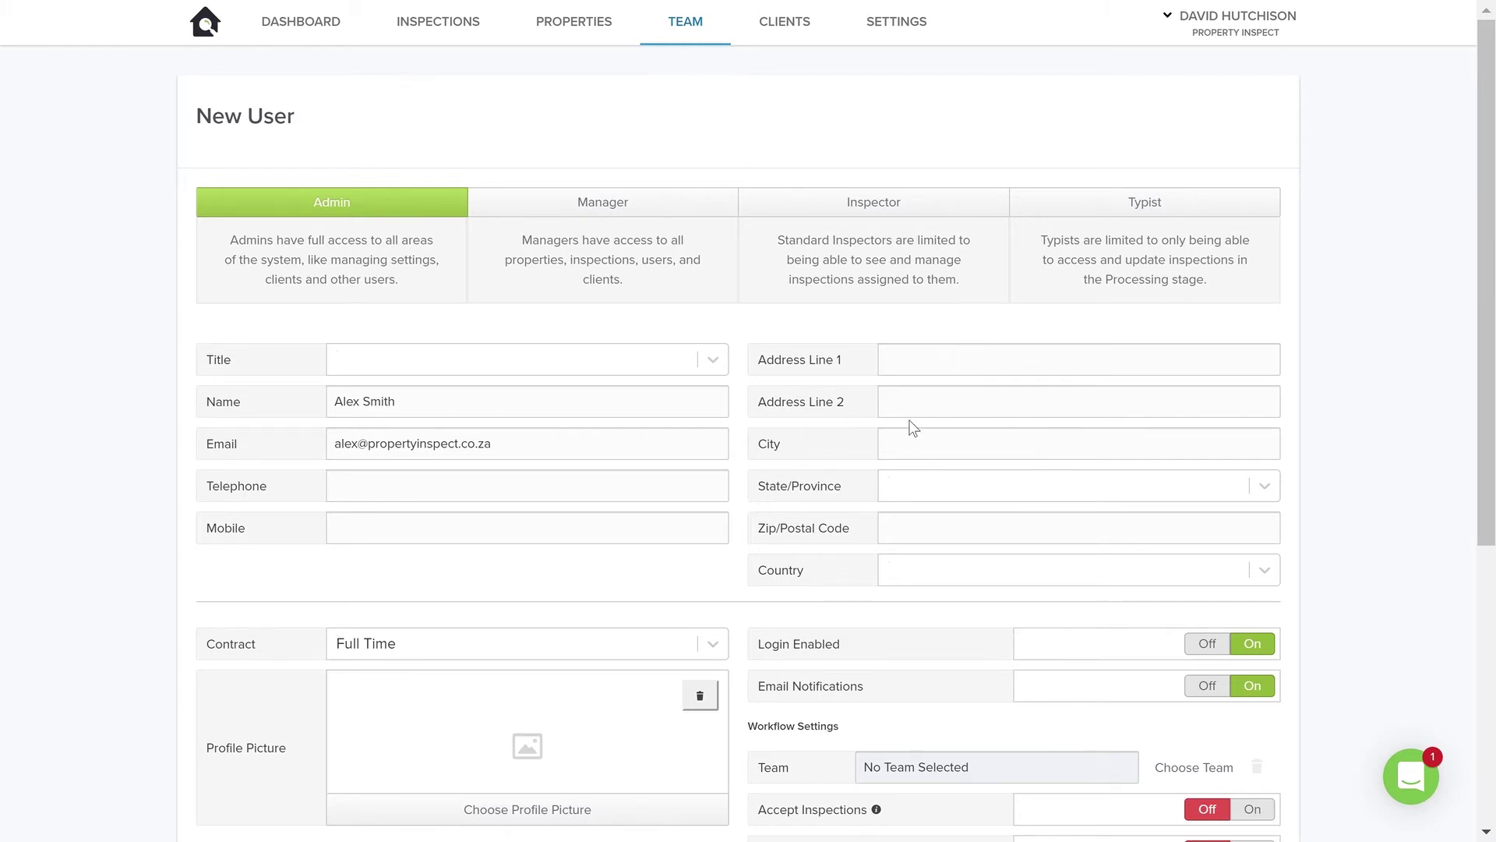
- Keep the contract as Full Time and switch the role to Inspector
scroll(942, 528, down, 3)
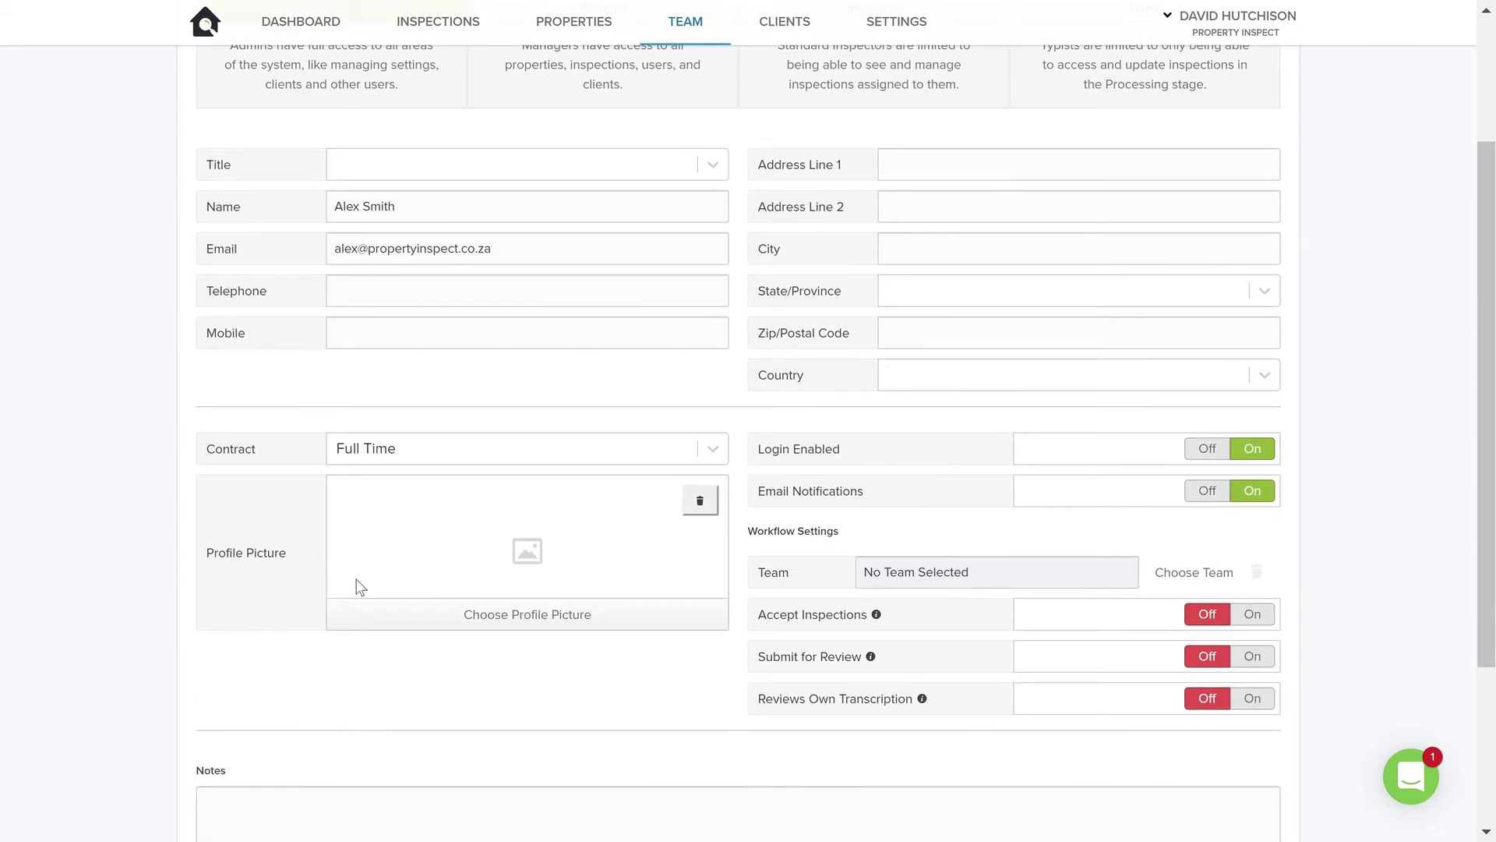
click(711, 450)
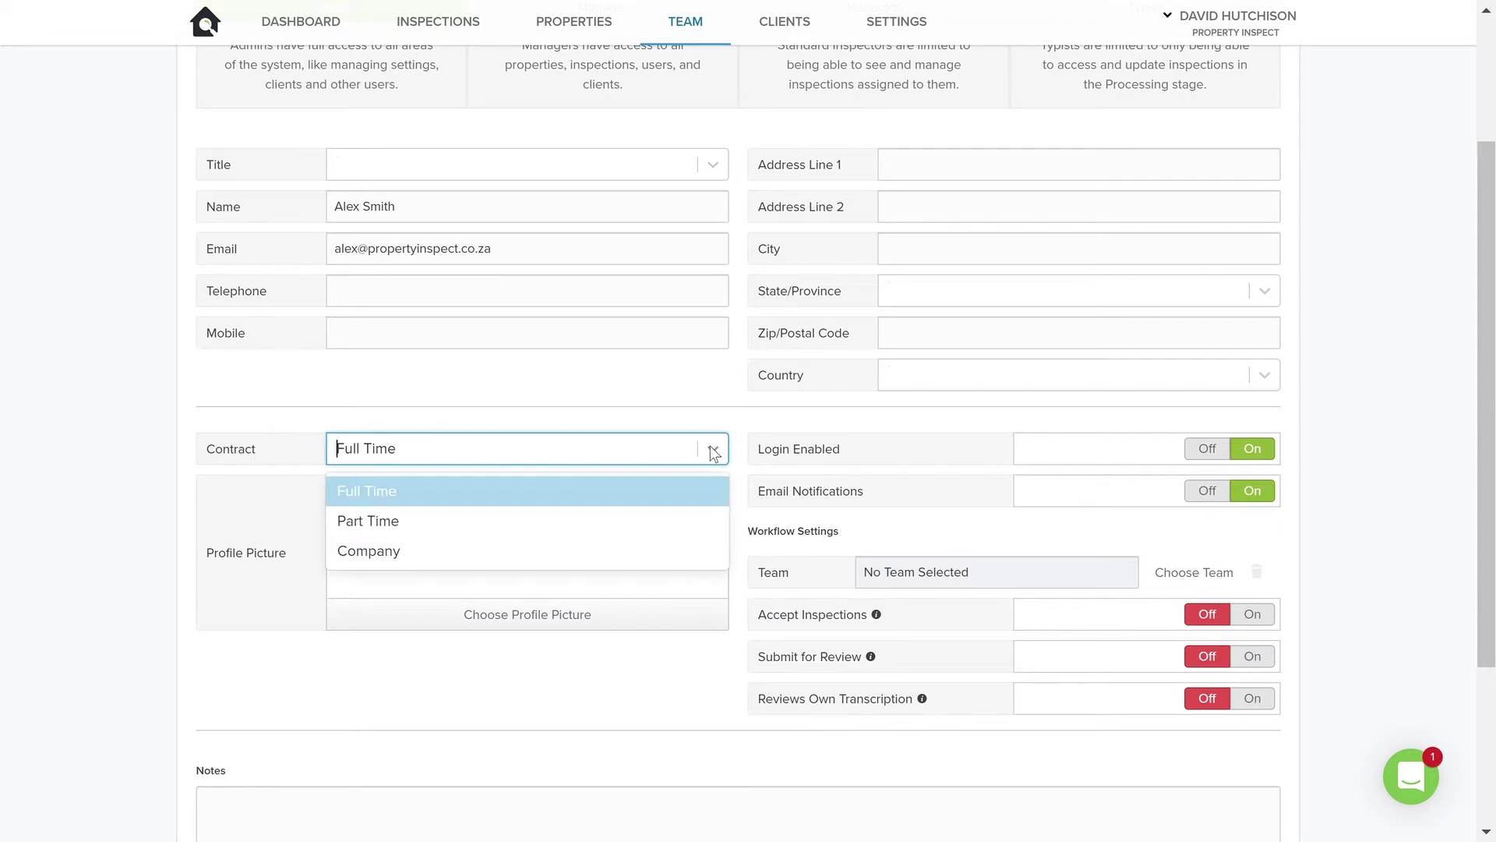
click(711, 407)
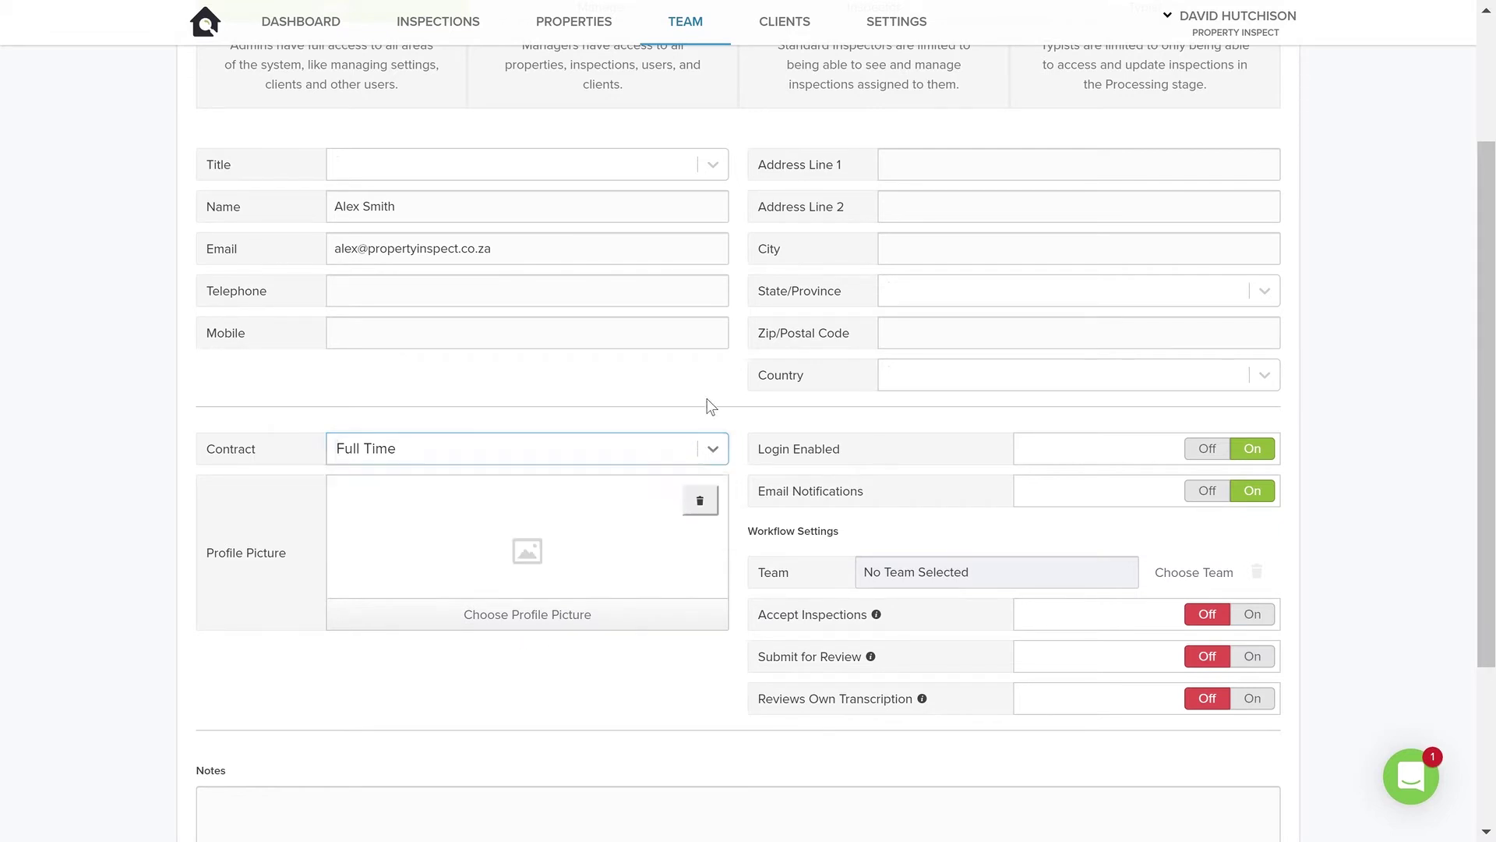
scroll(694, 312, up, 3)
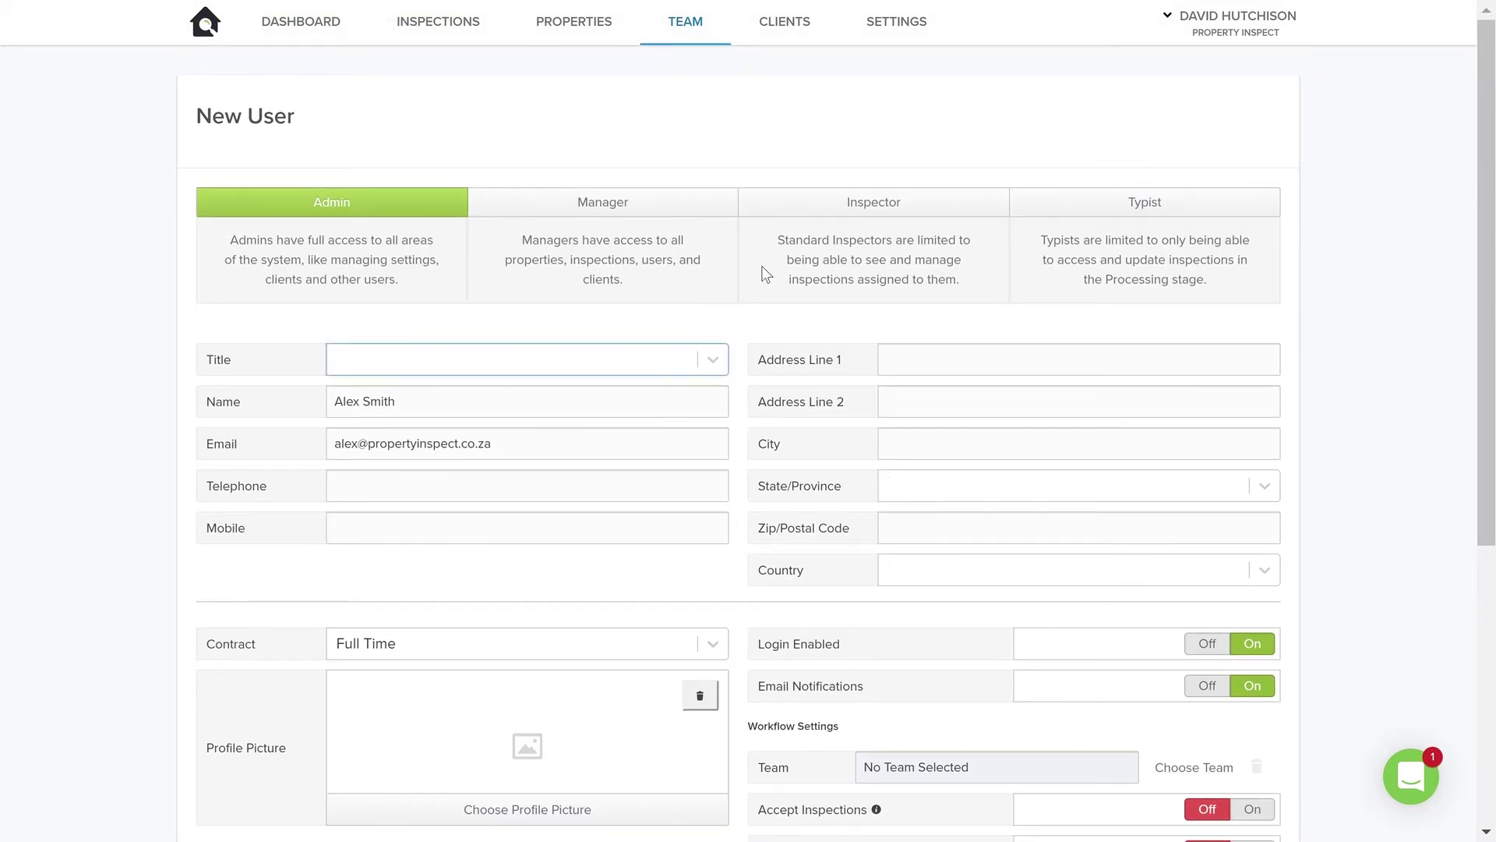
click(866, 213)
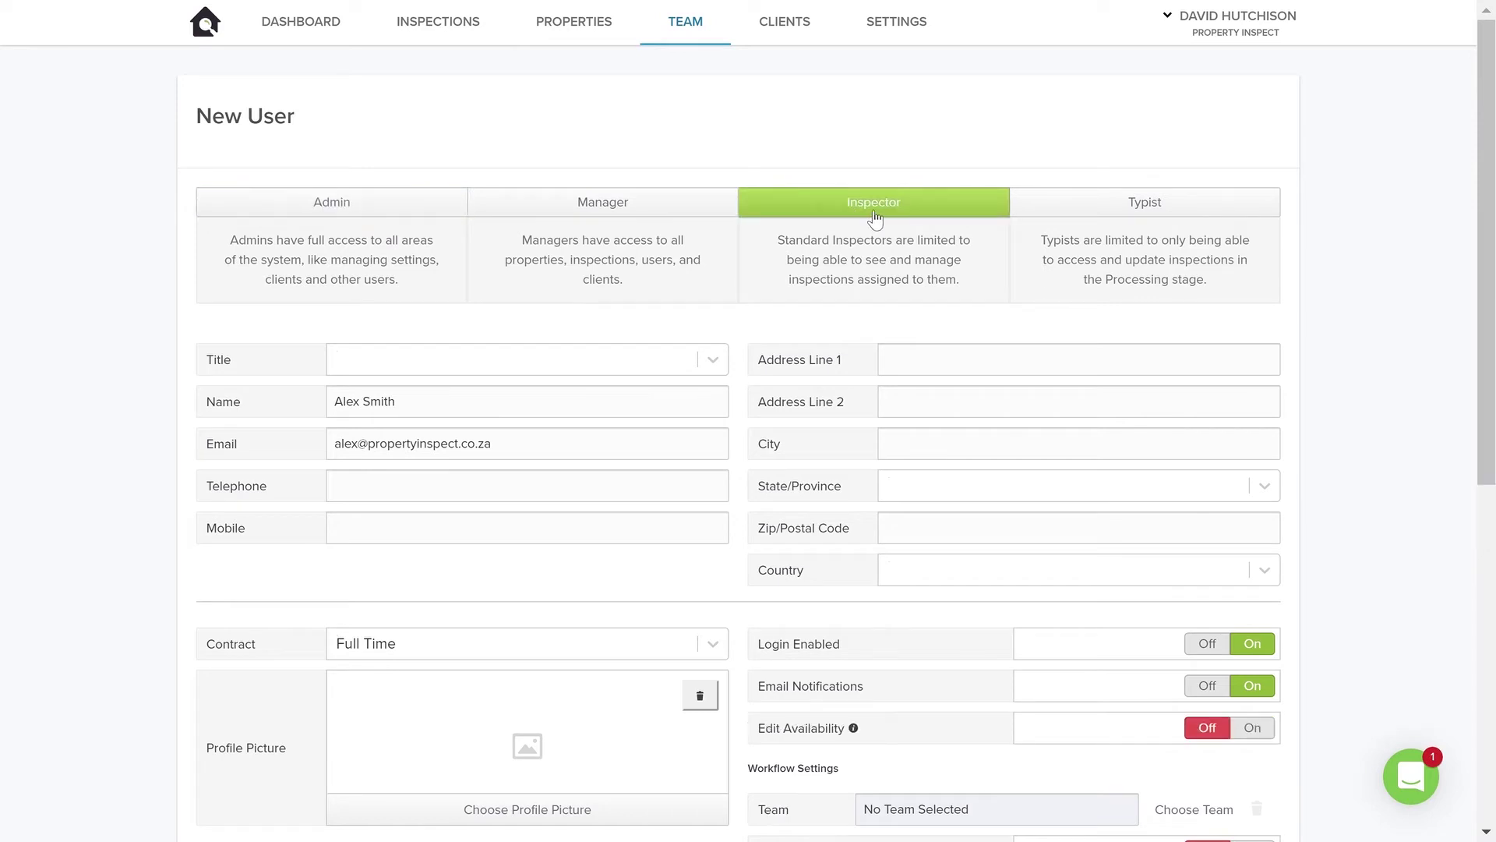
- Turn Edit Availability on for the new user
scroll(935, 428, down, 3)
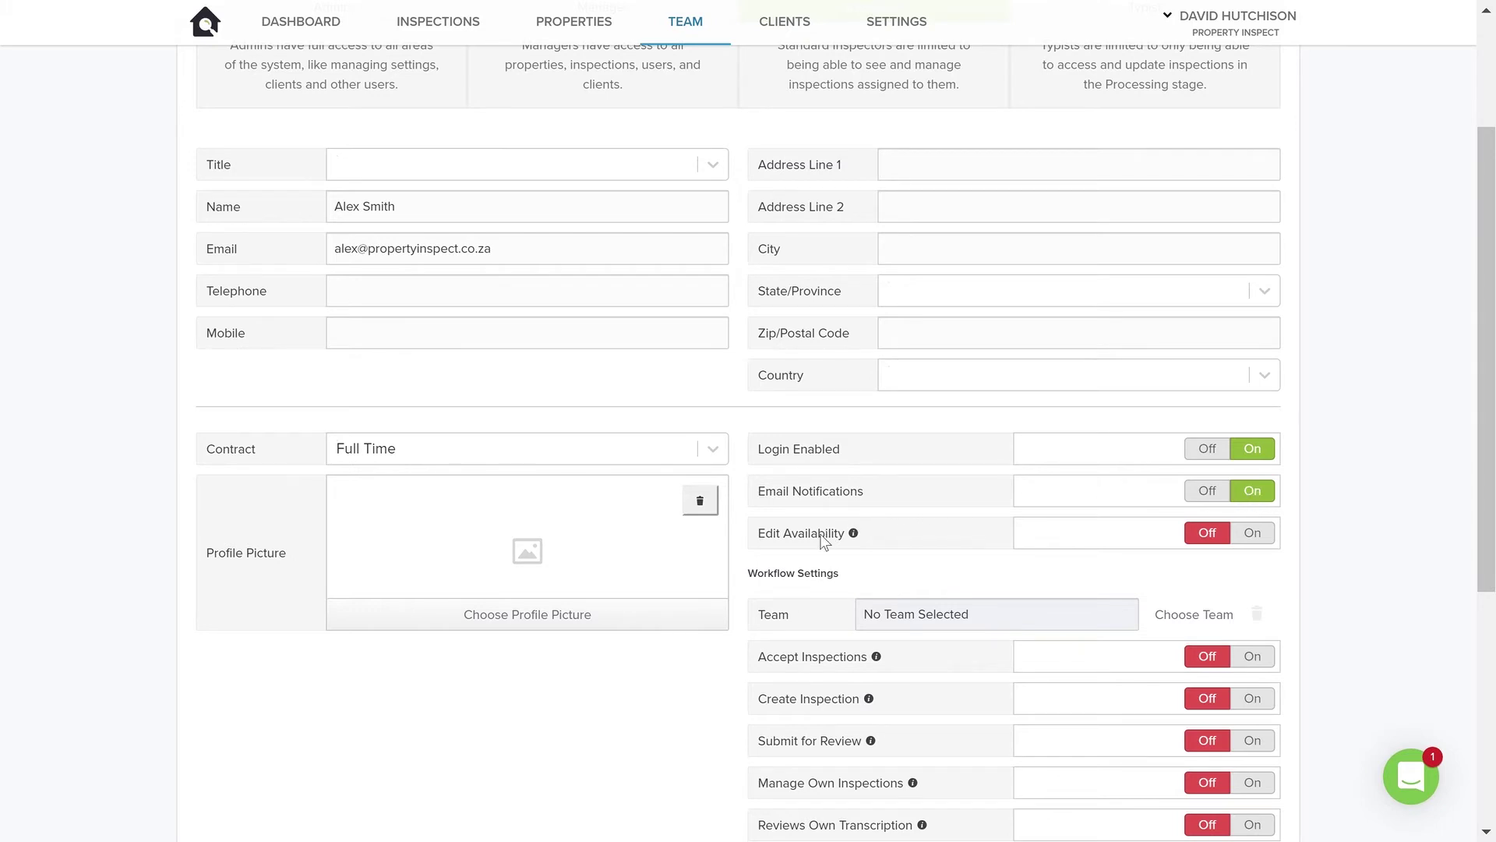
click(1254, 533)
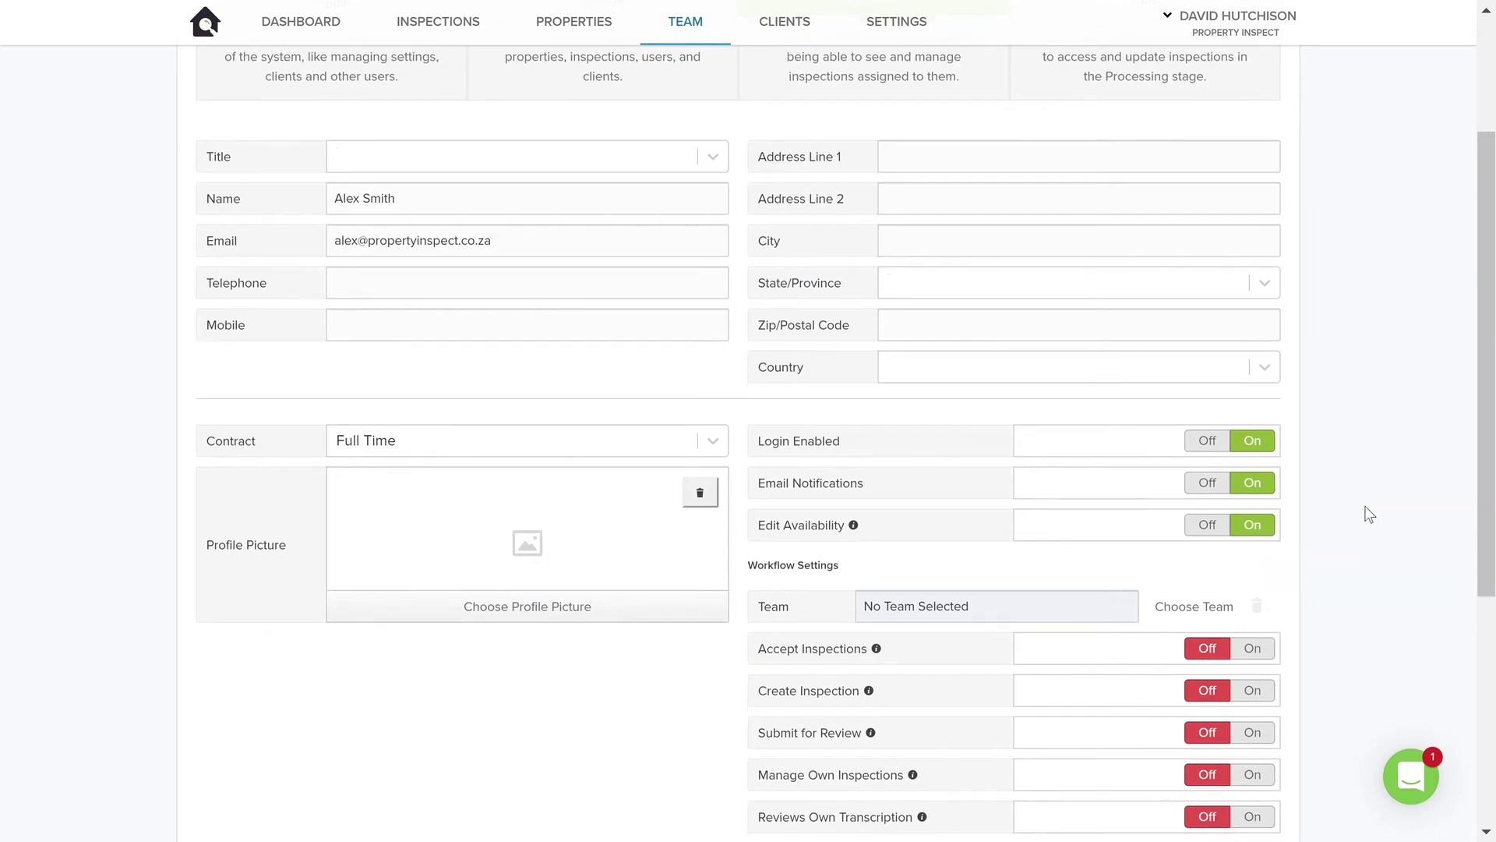
scroll(1247, 452, down, 3)
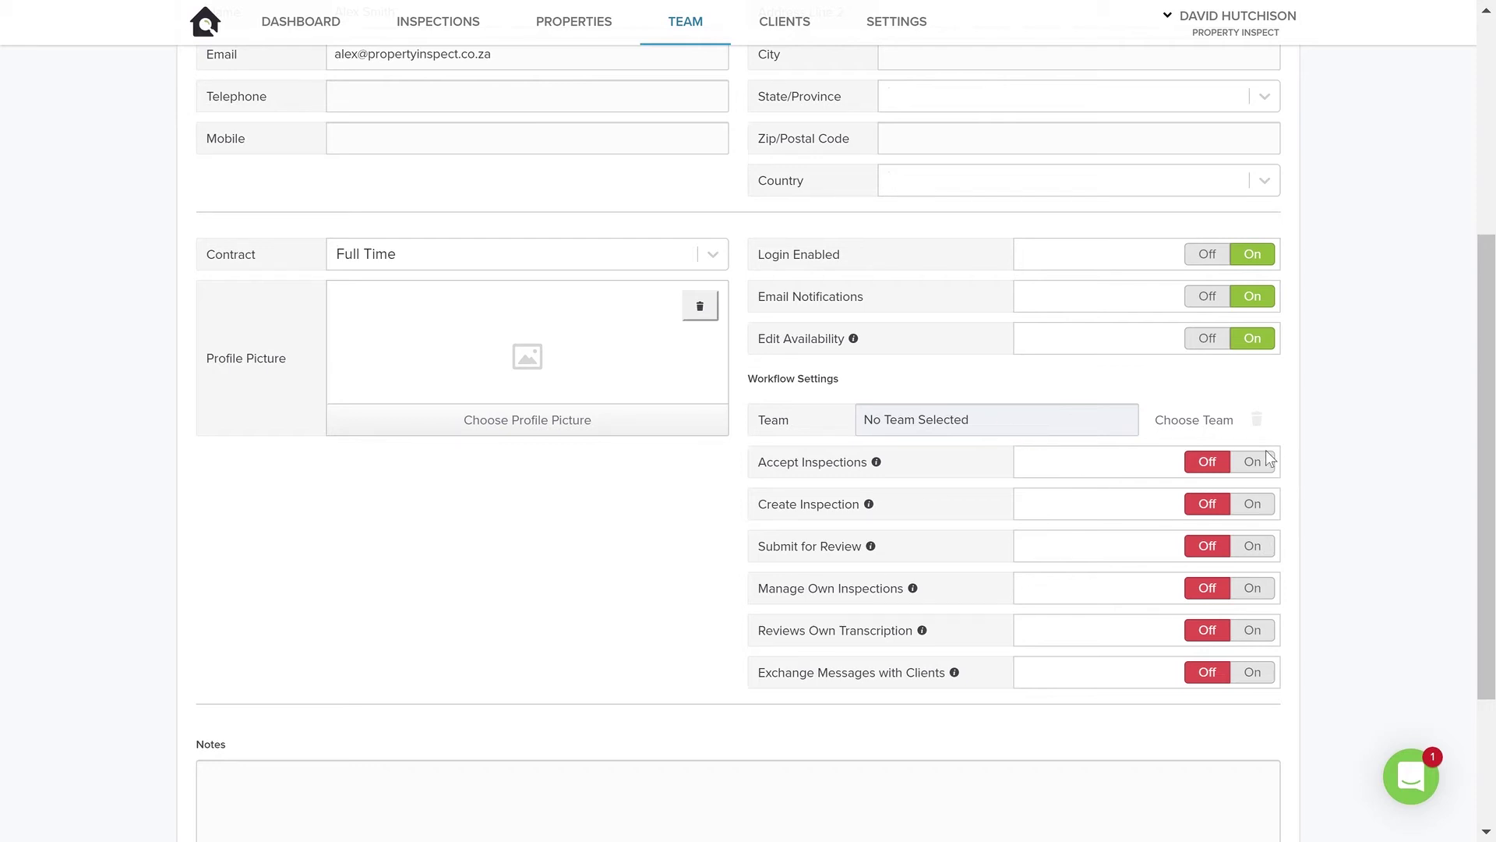
- Switch on Accept Inspections, Submit for Review, Manage Own Inspections and Reviews Own Transcription
drag(839, 375, 750, 371)
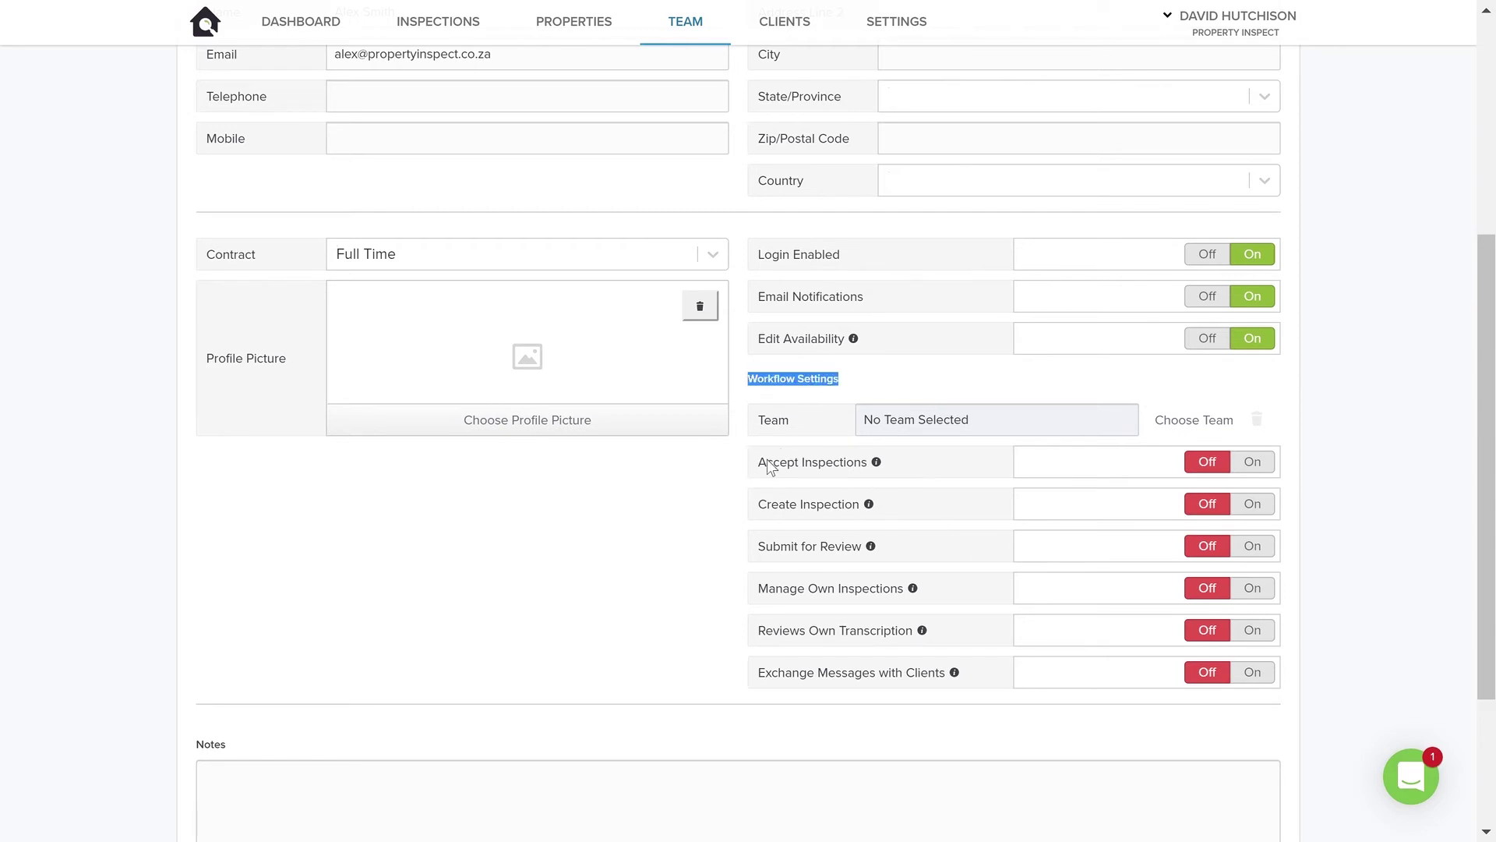
mouse_move(768, 463)
mouse_down()
mouse_move(867, 463)
mouse_move(740, 461)
mouse_move(759, 460)
mouse_up()
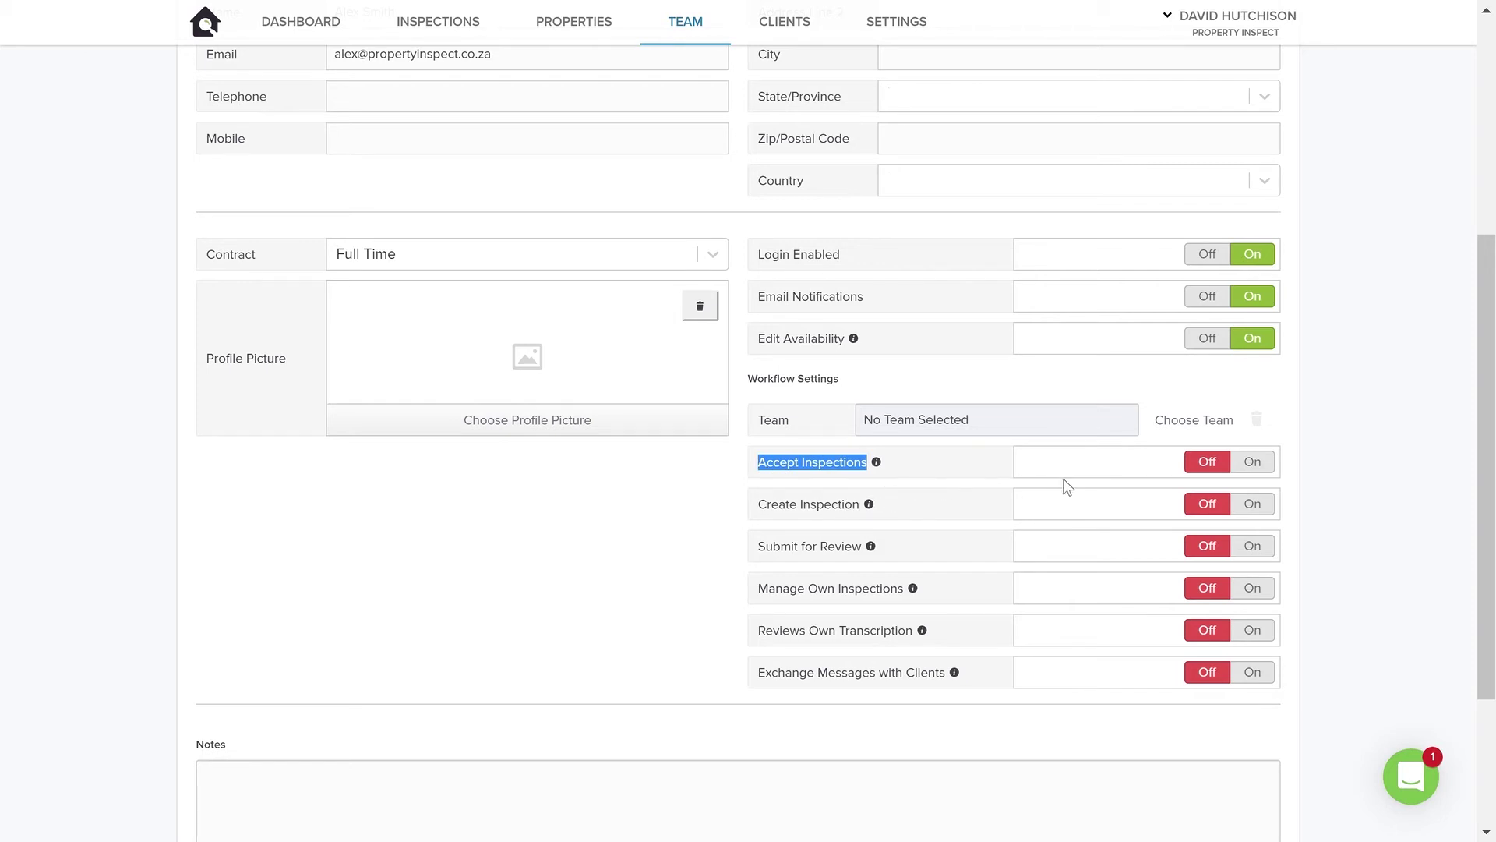
click(1254, 464)
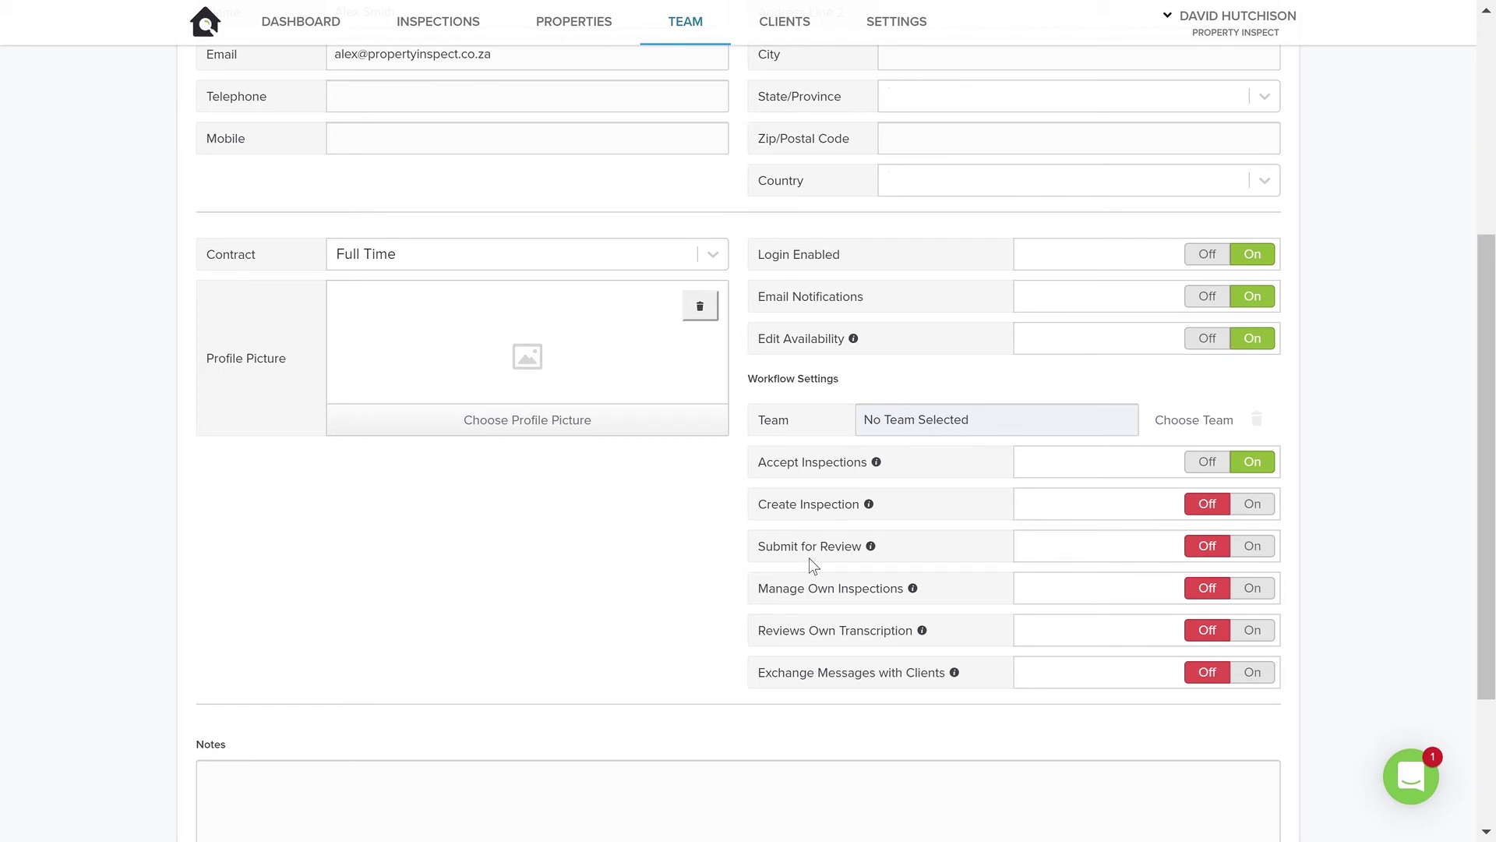
click(1253, 547)
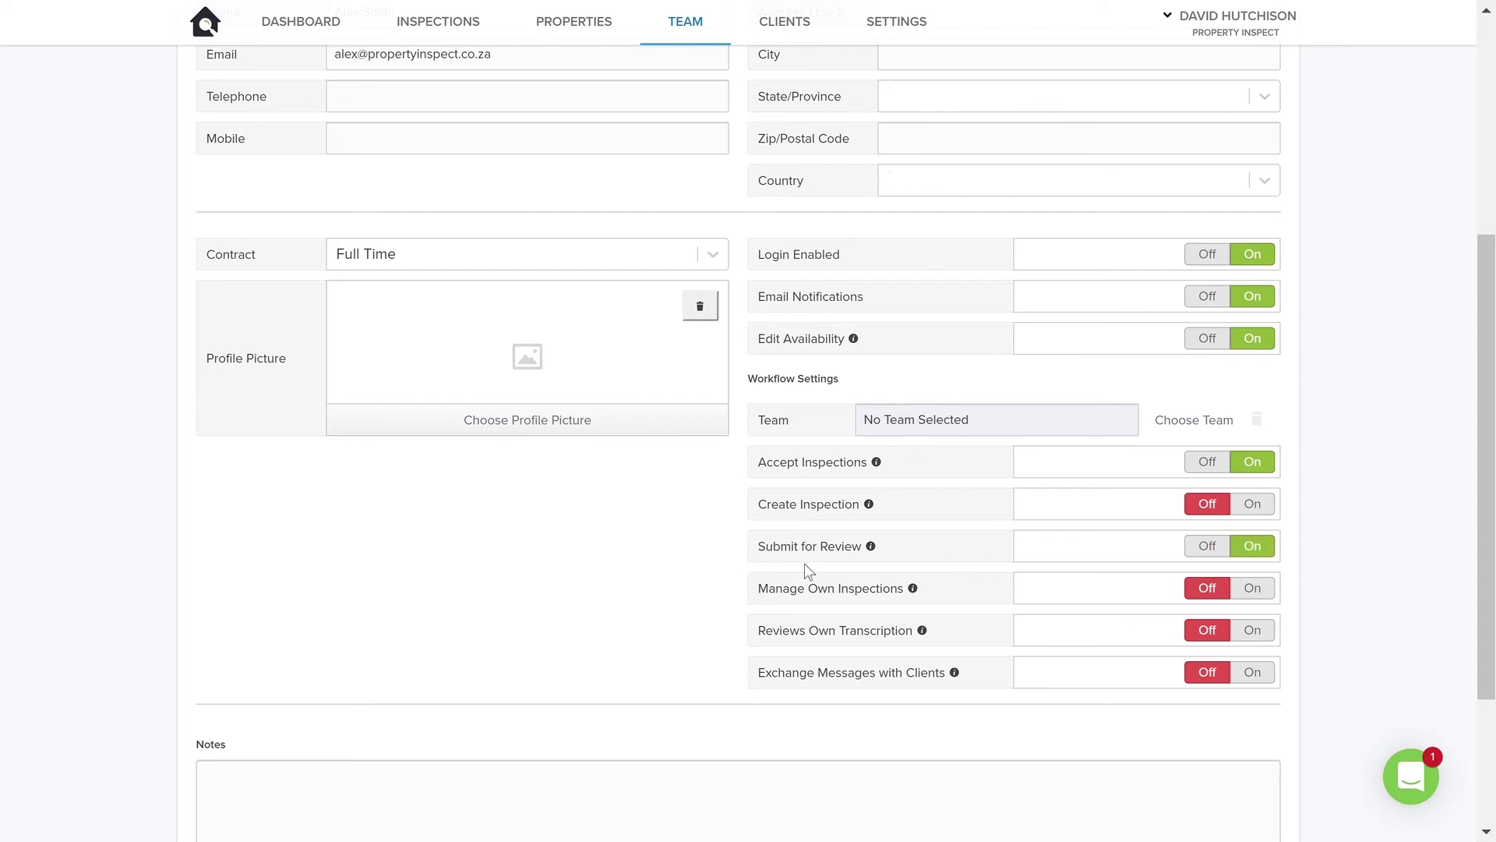
mouse_move(912, 590)
click(1262, 596)
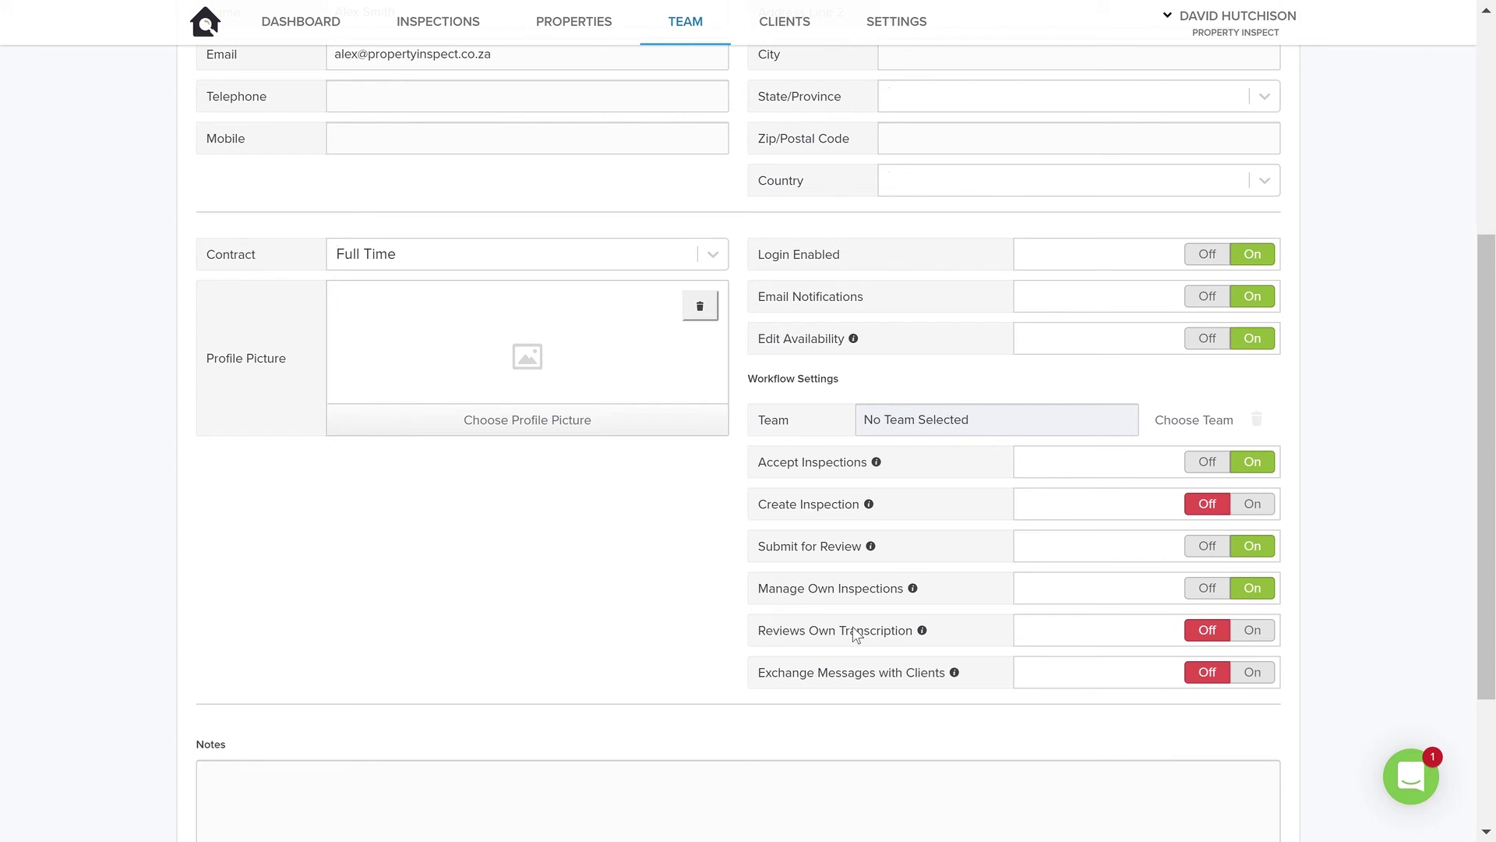
click(1252, 629)
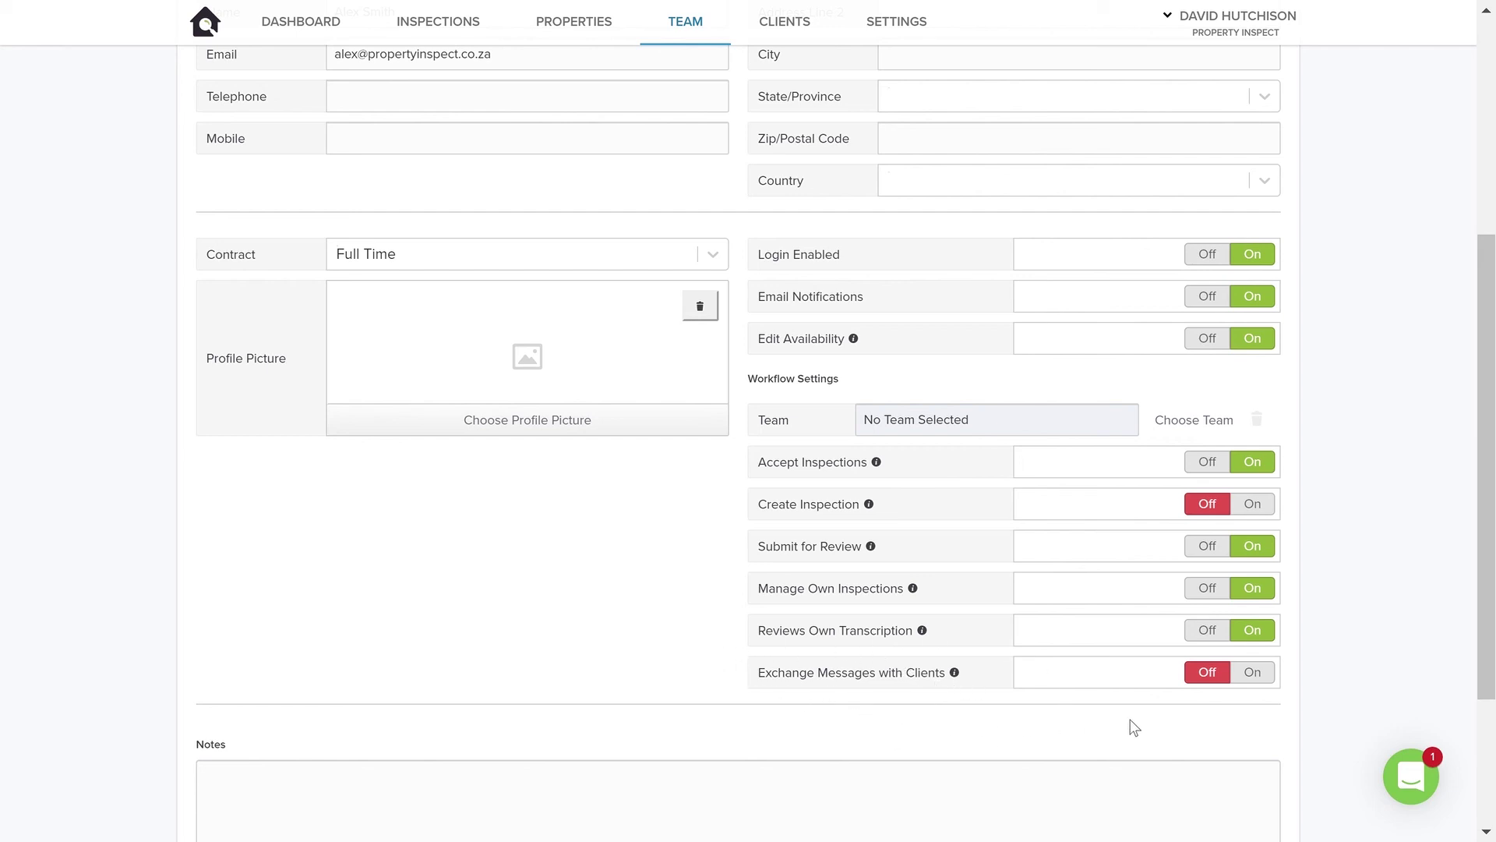
scroll(421, 602, down, 3)
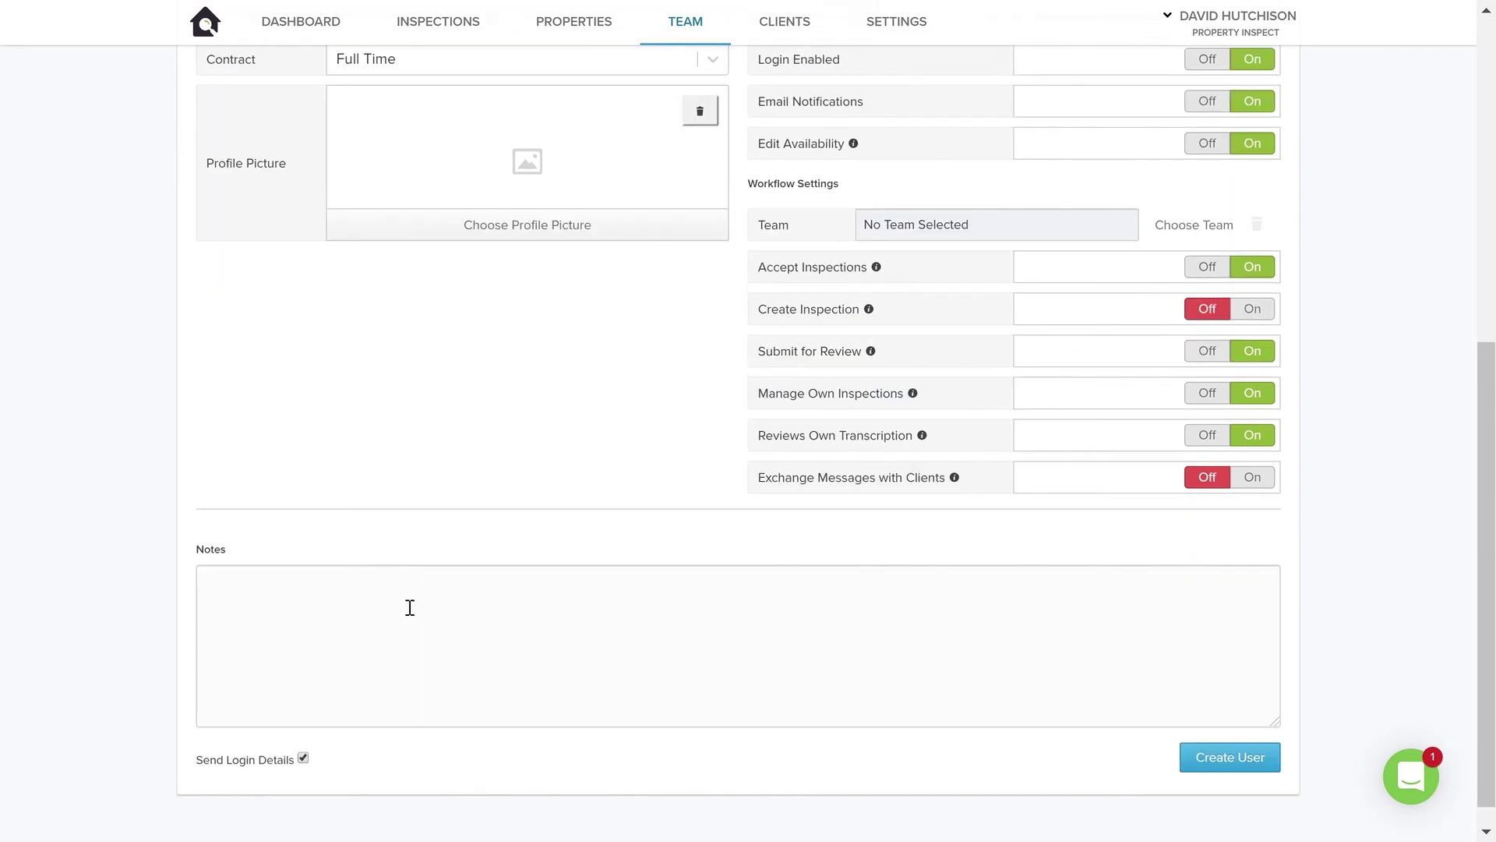
click(381, 597)
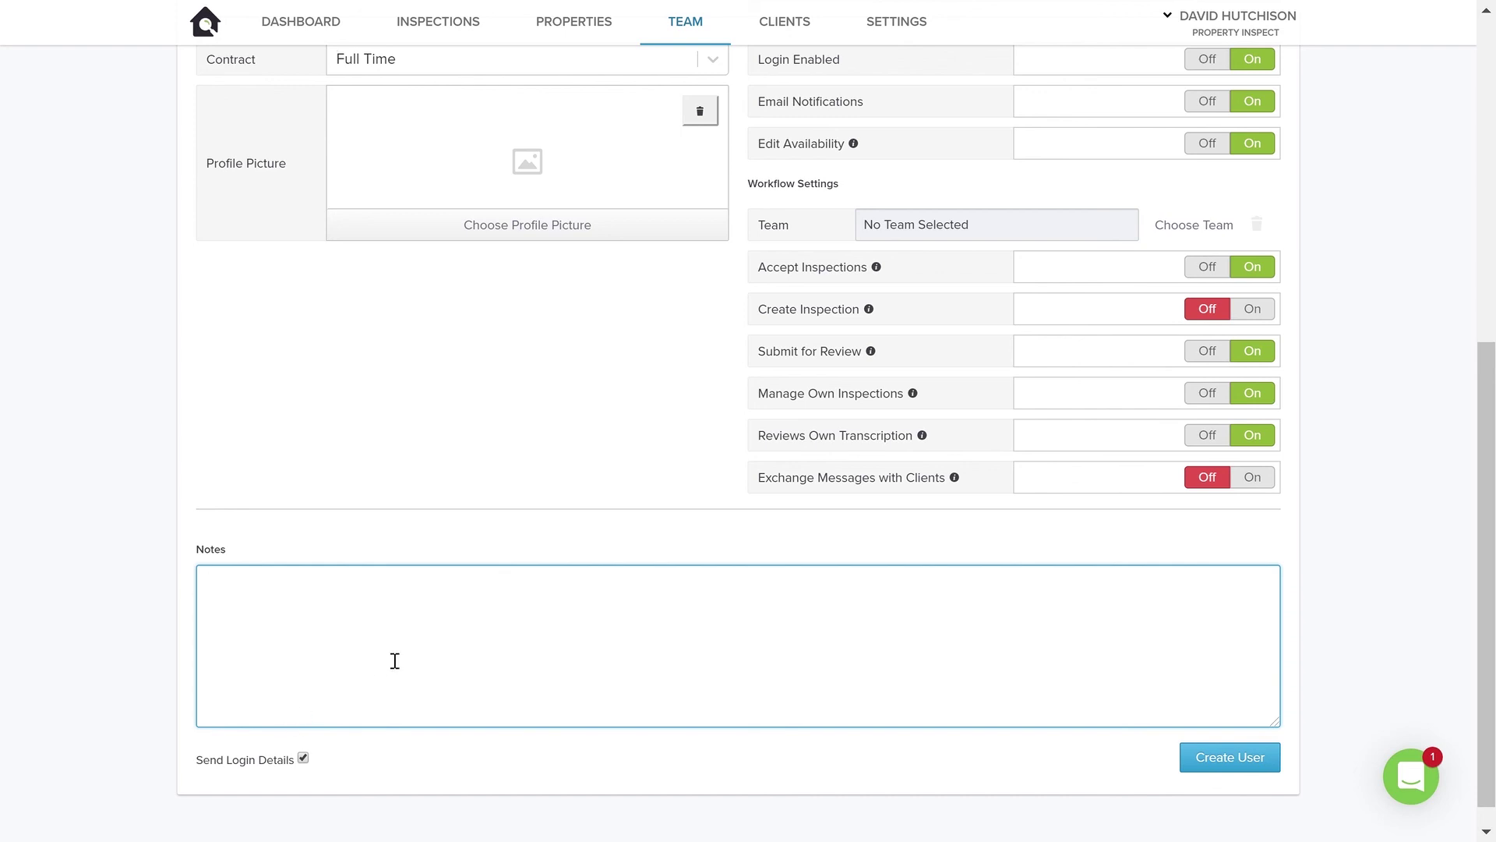
scroll(483, 644, up, 1)
scroll(483, 644, up, 3)
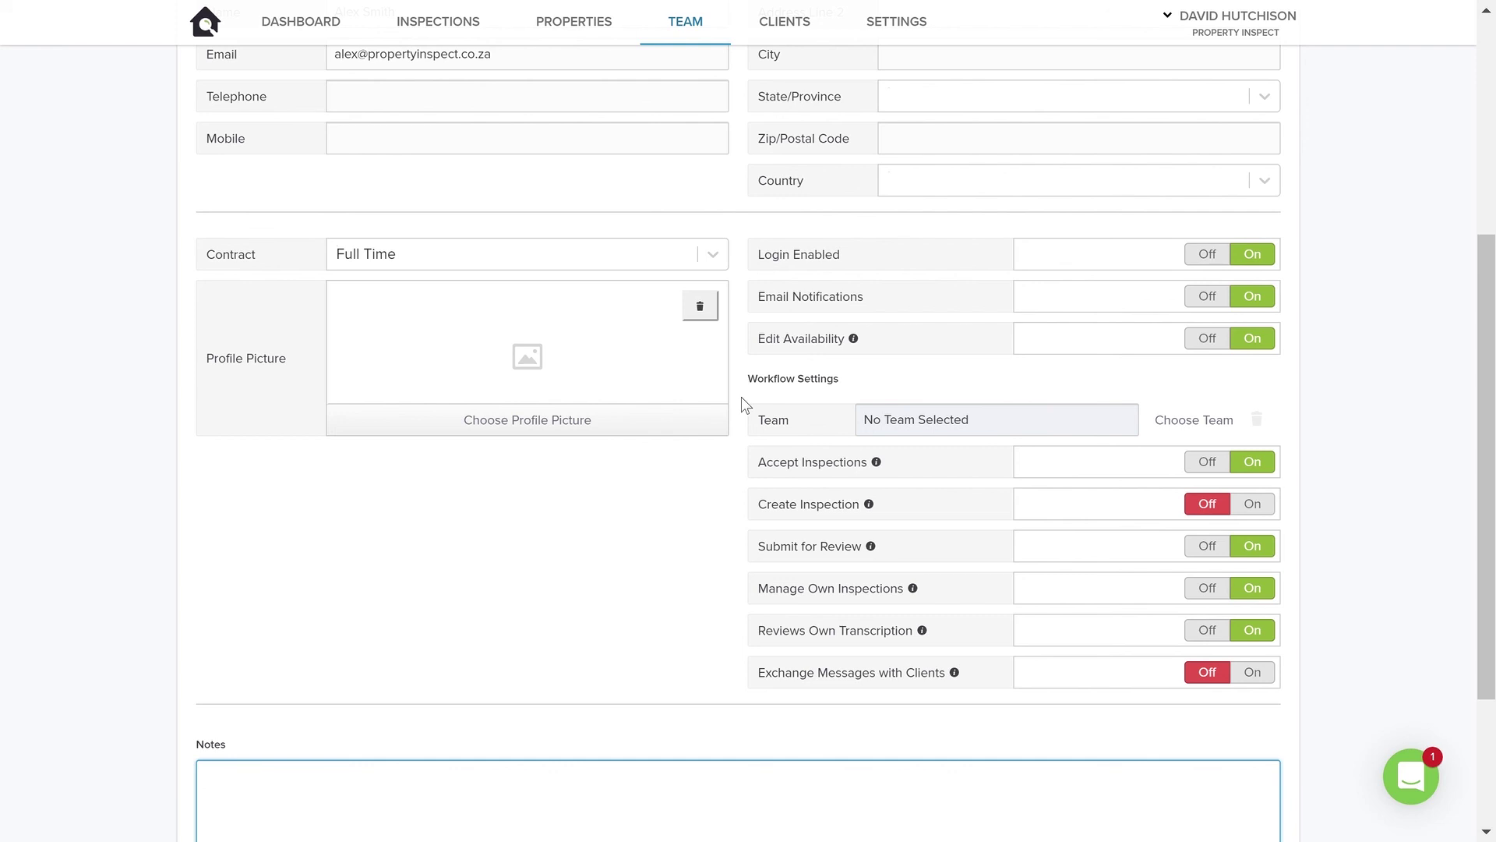
- Select the Manager role at the top of the New User form and review the form
scroll(741, 396, up, 5)
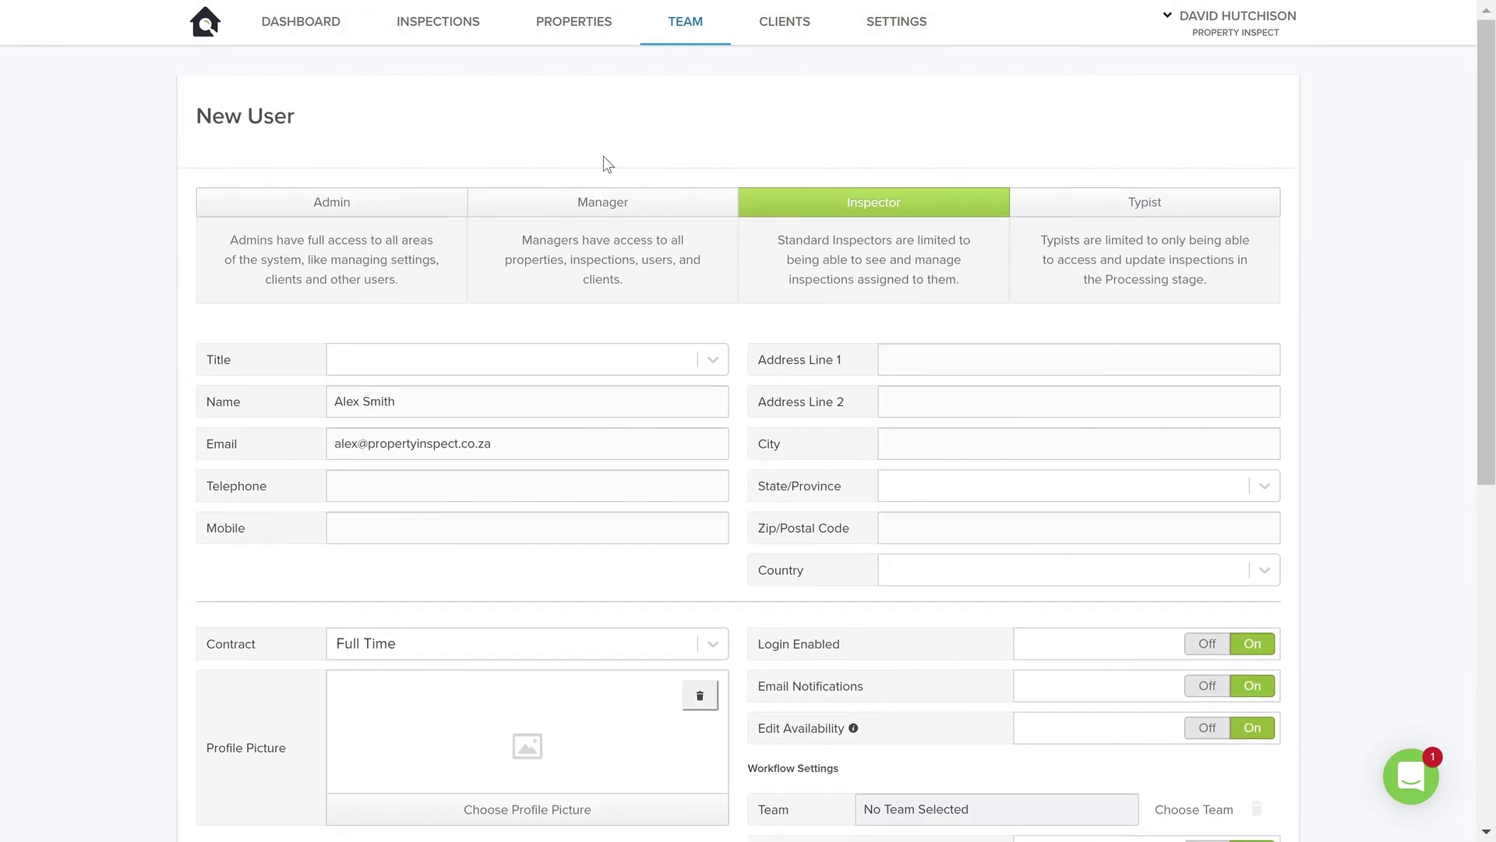
click(602, 204)
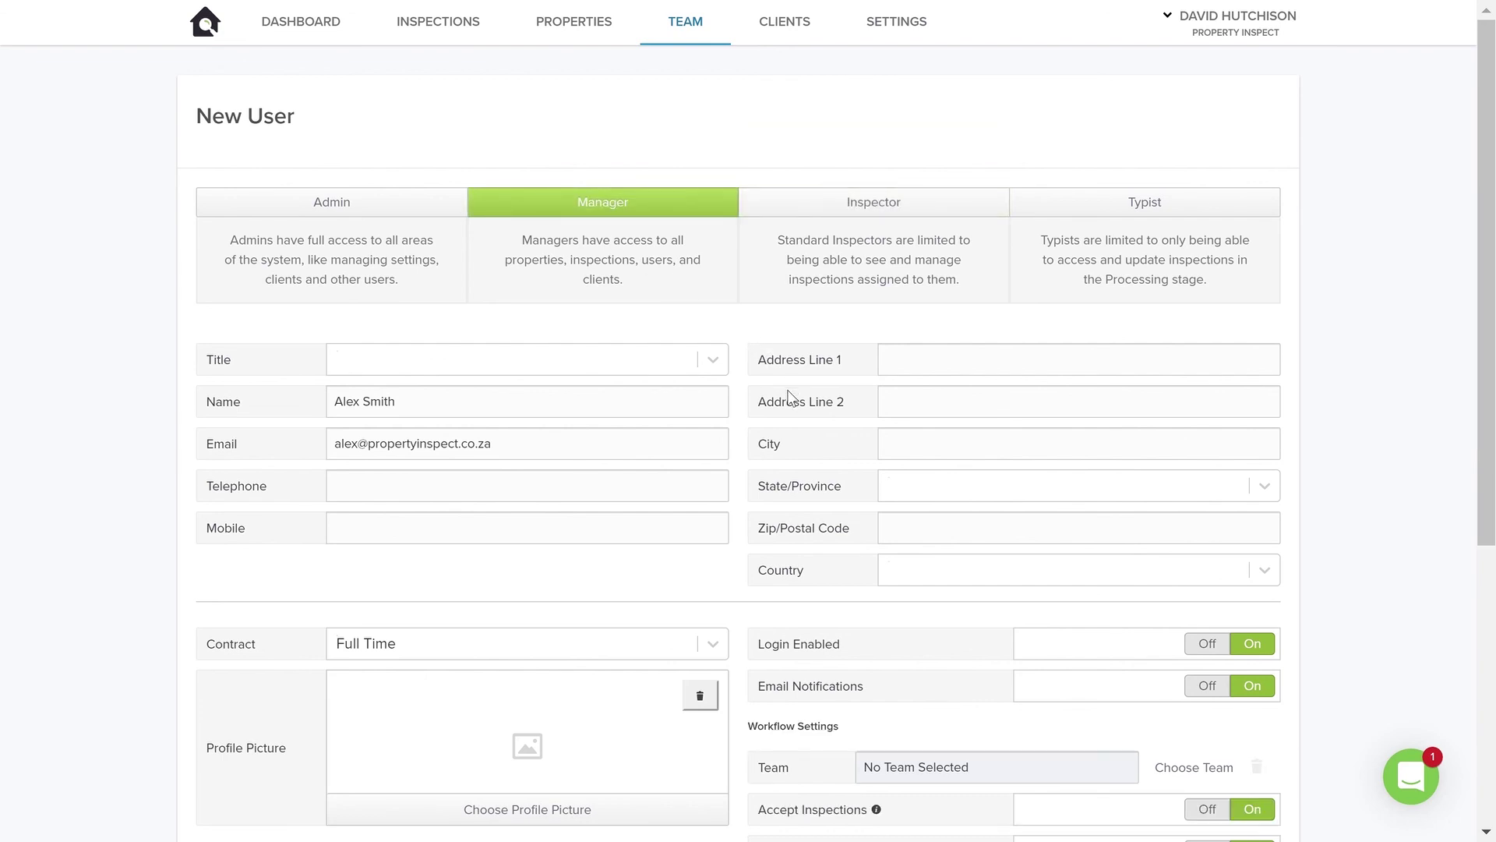
scroll(788, 390, down, 5)
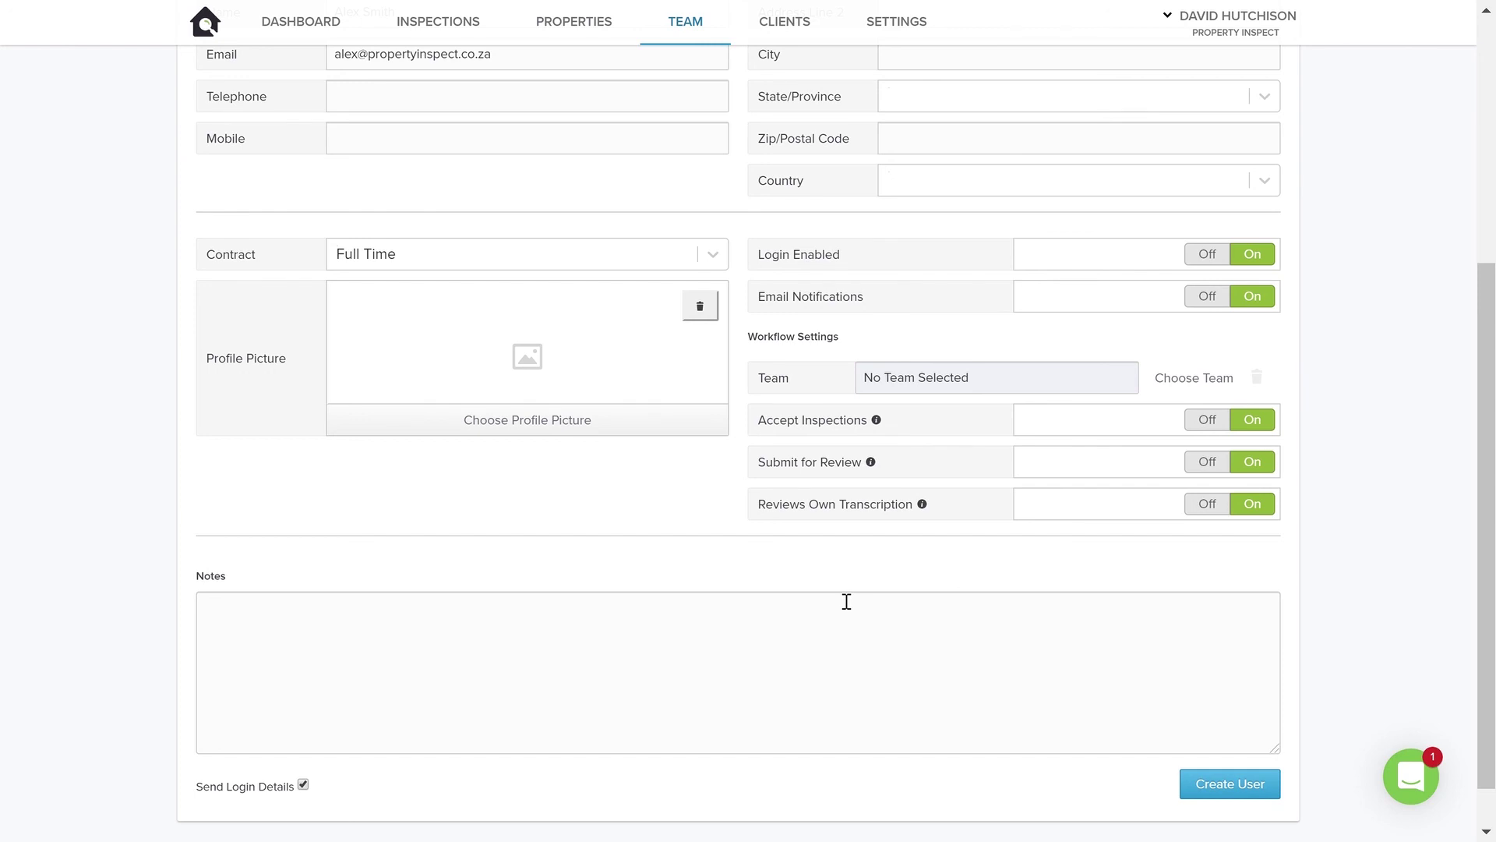
scroll(846, 601, up, 5)
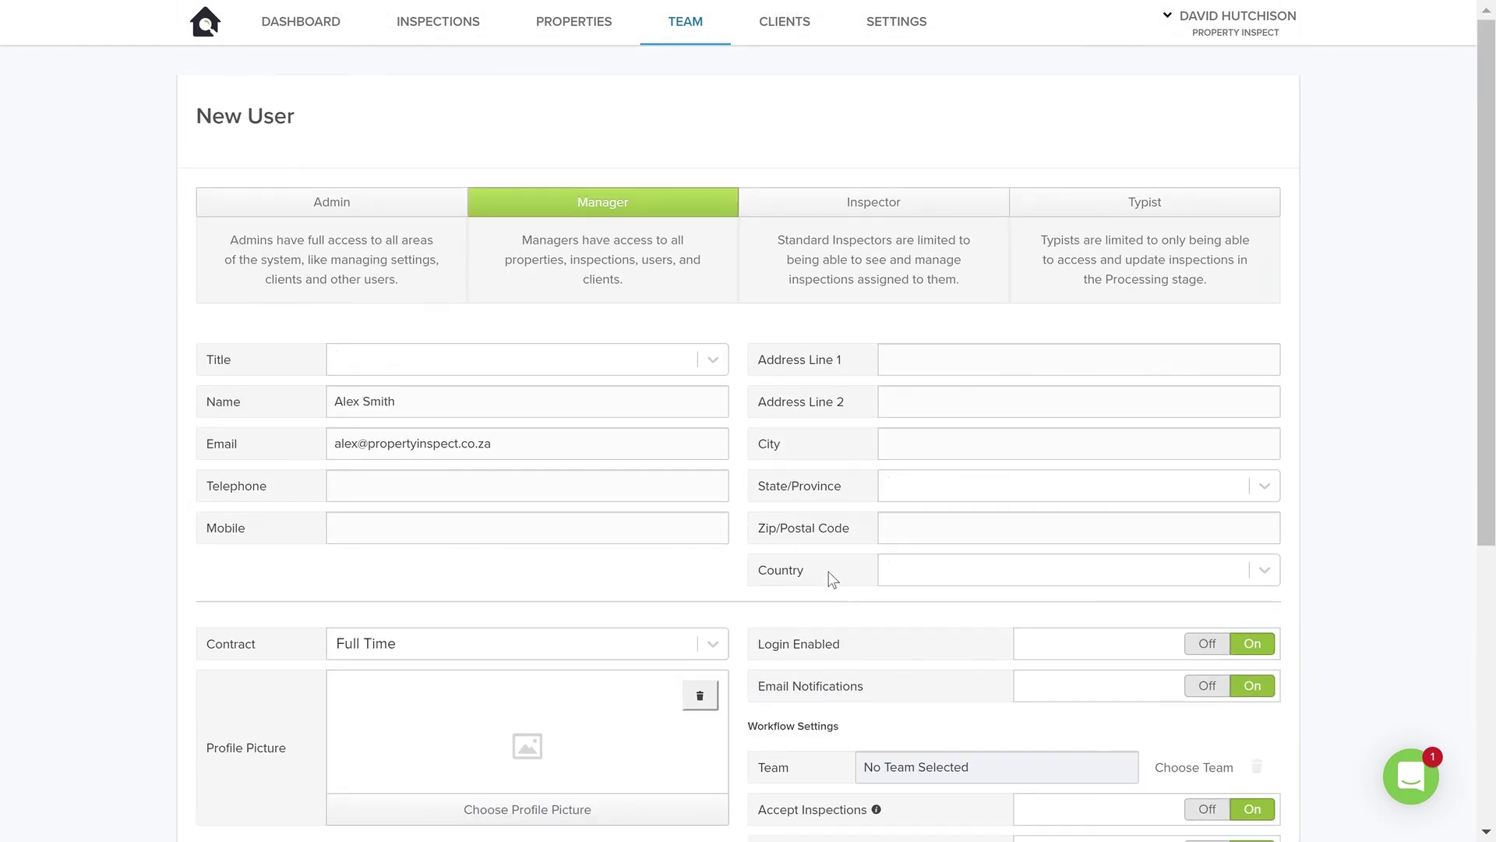